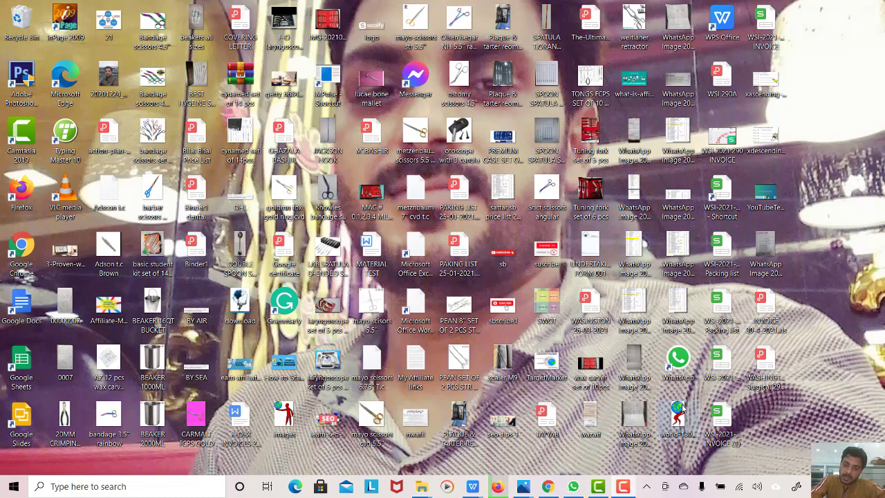
- Open the channel's public page on its Videos tab, scroll the uploads, then minimize the browser
click(547, 485)
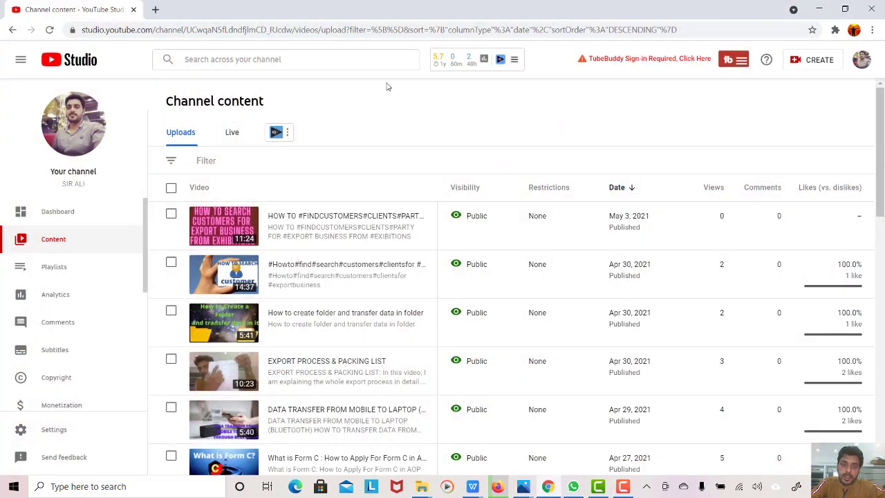
click(861, 59)
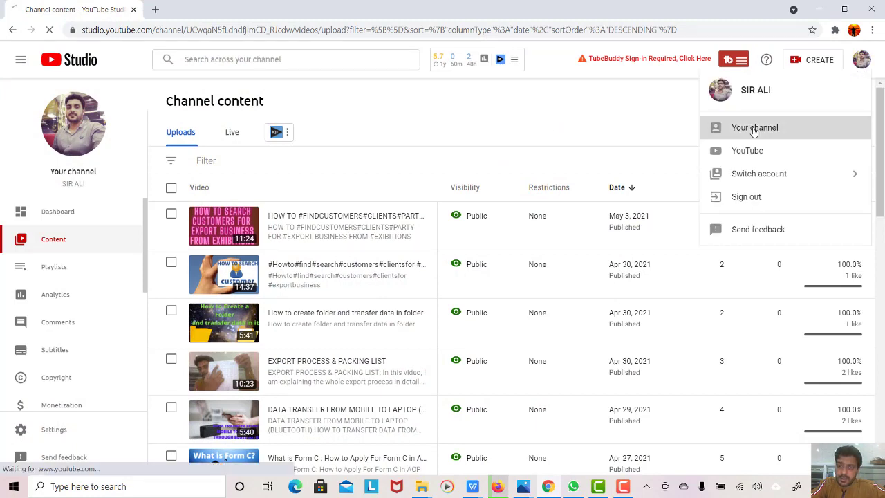
click(753, 129)
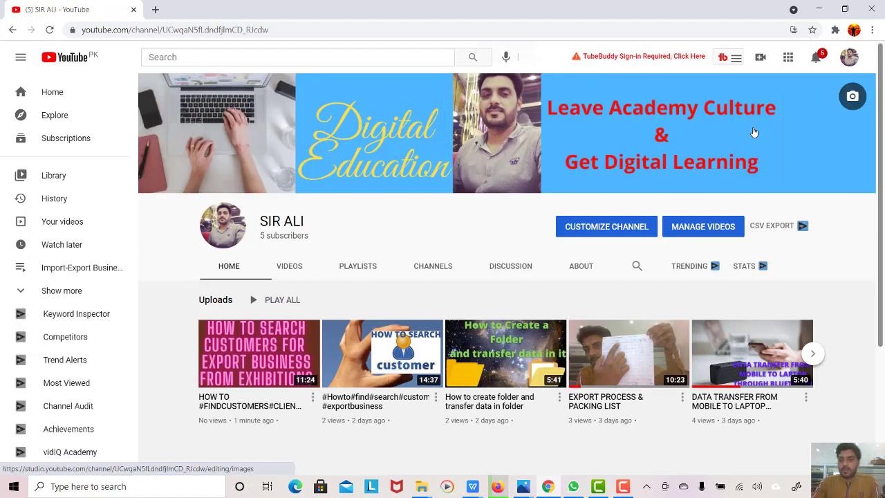
click(290, 266)
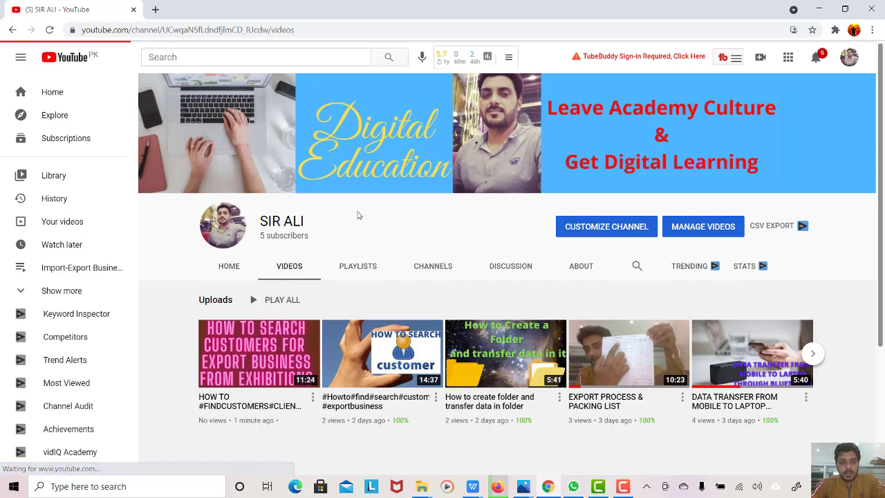
scroll(442, 209, down, 1)
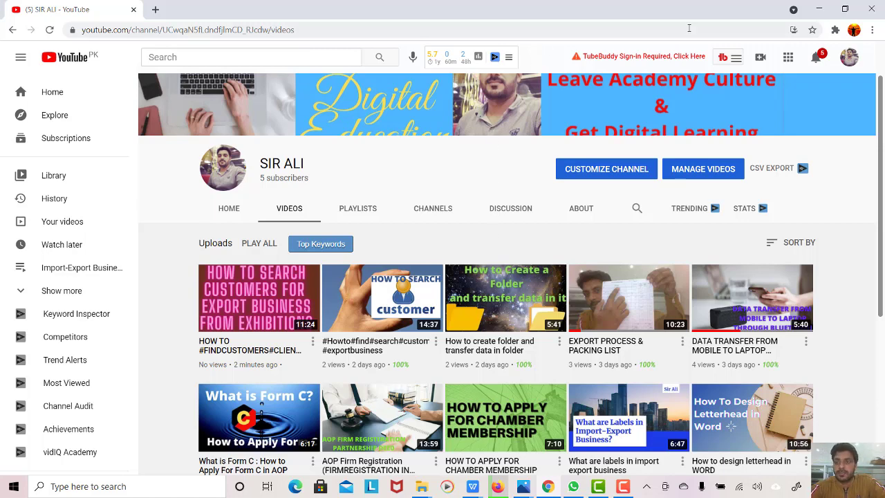
click(821, 12)
- Refresh the desktop, then cut the INVOICE 30-4-2021.xls and WASHINGTON Surgical files
right_click(838, 224)
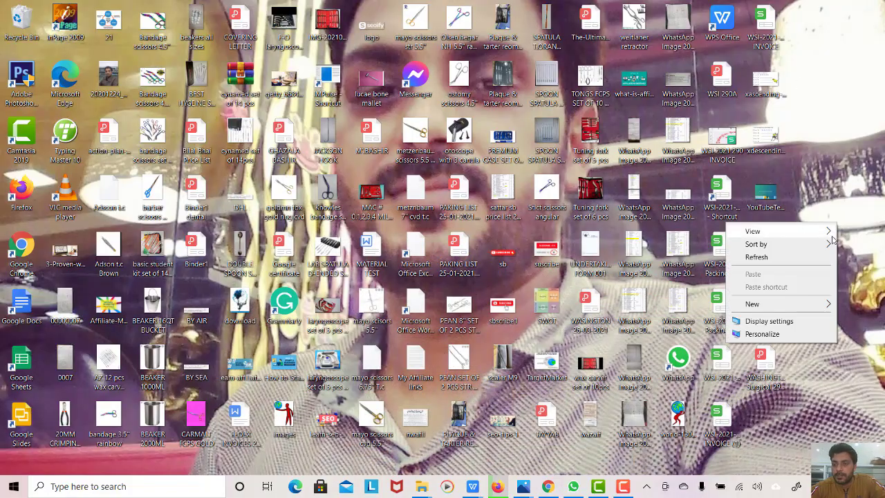
click(826, 257)
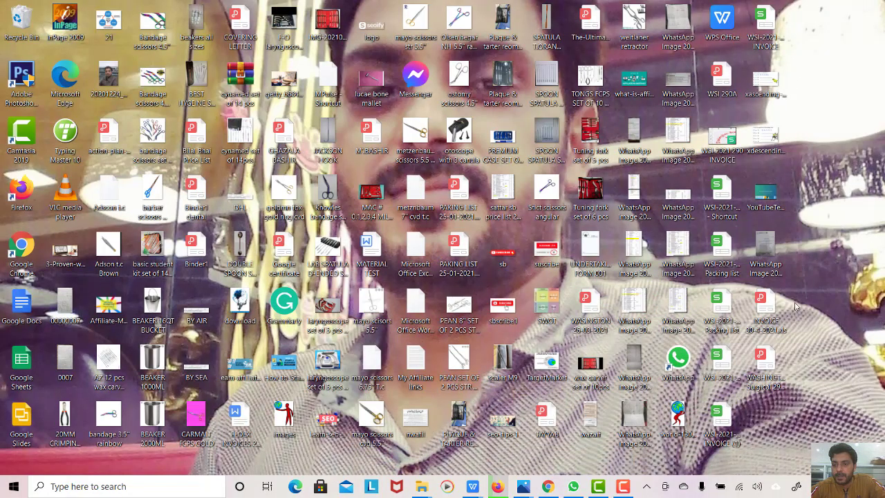
click(776, 310)
ctrl+click(769, 356)
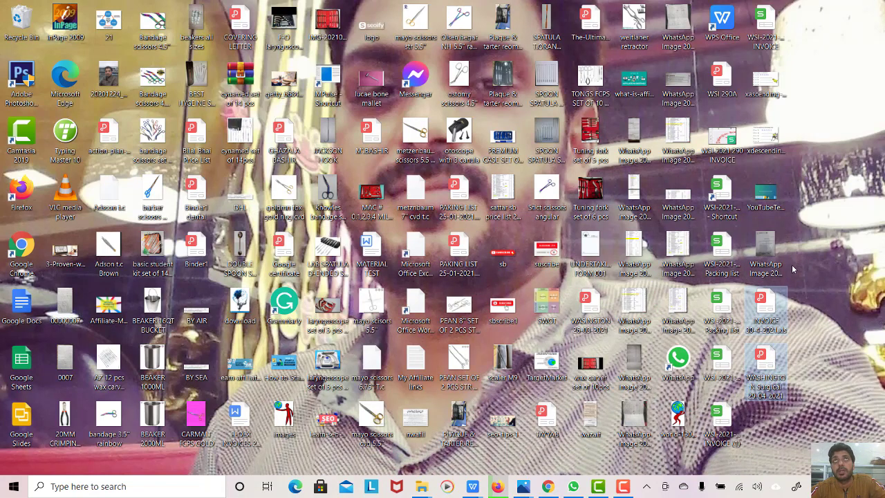
right_click(770, 315)
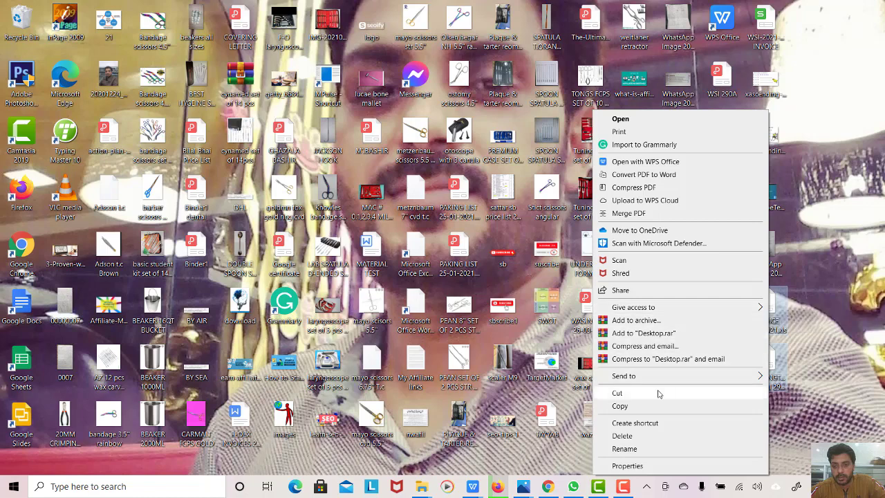
click(658, 393)
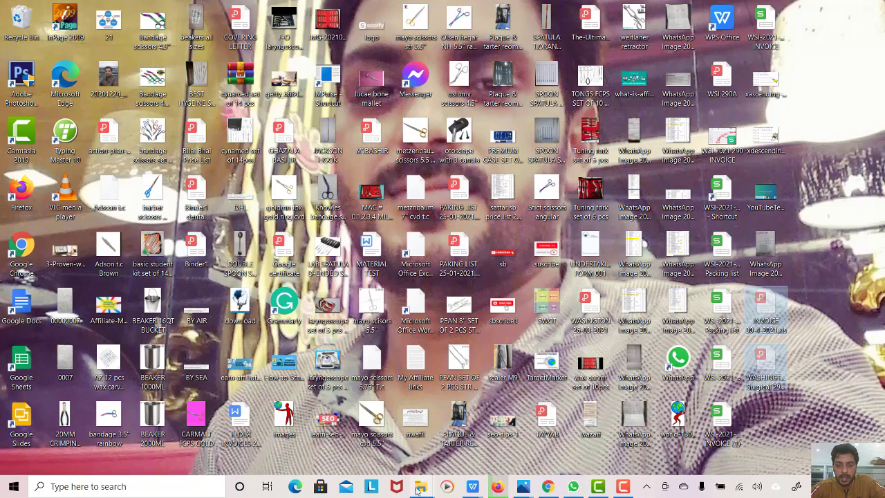
mouse_move(418, 489)
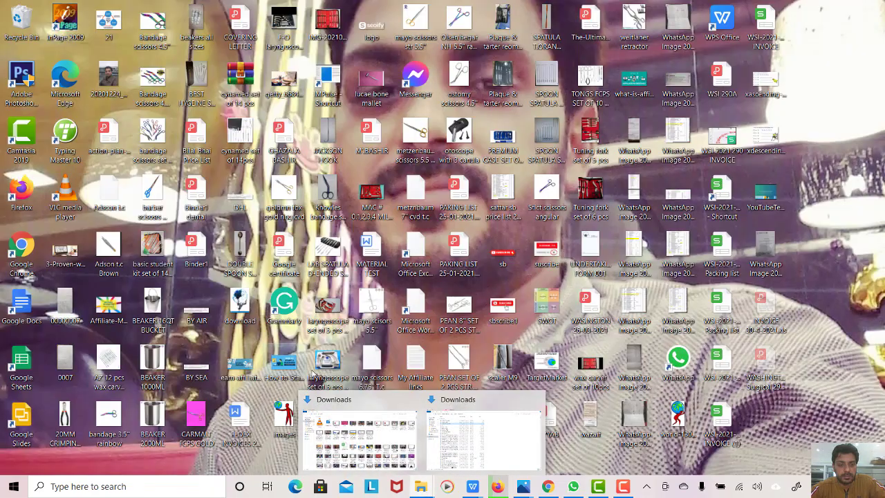
- Create a folder named 'New folder' on Windows-SSD (C:)
click(390, 401)
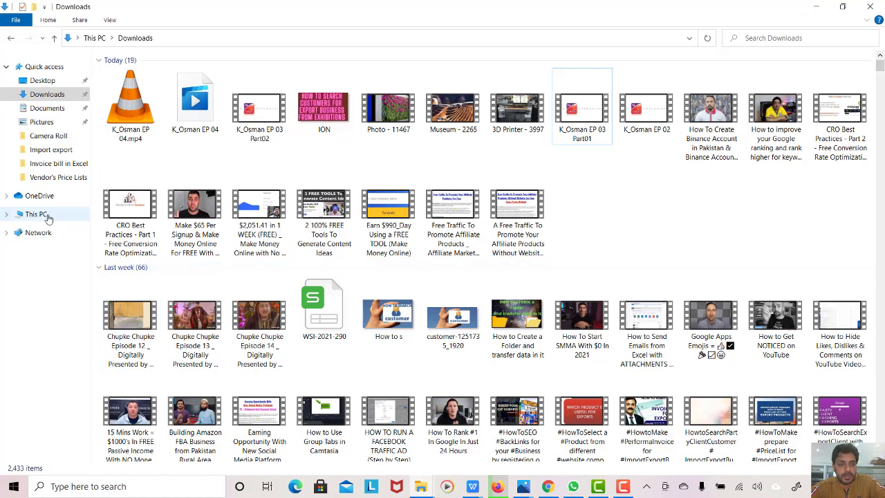
click(35, 214)
double_click(347, 174)
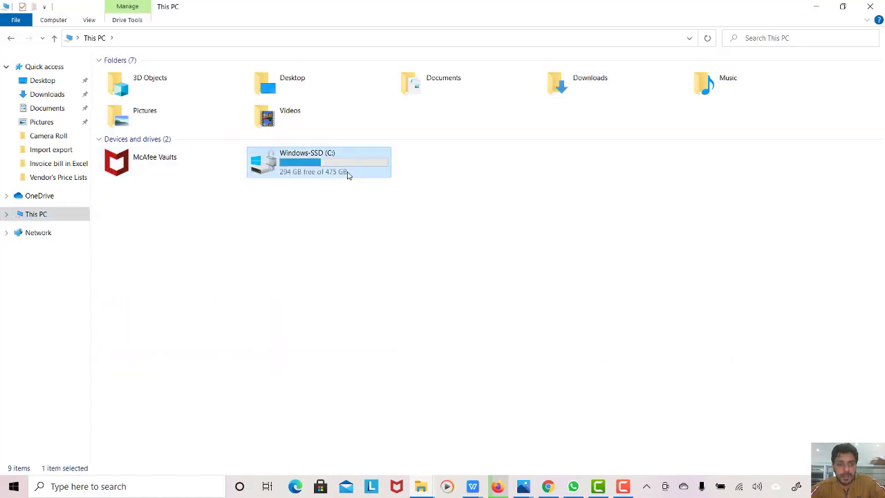
right_click(173, 305)
mouse_move(148, 419)
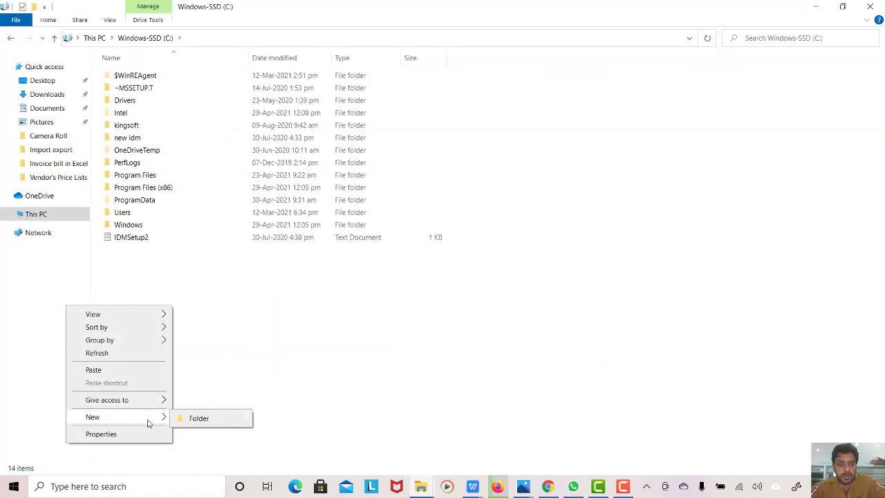
click(200, 417)
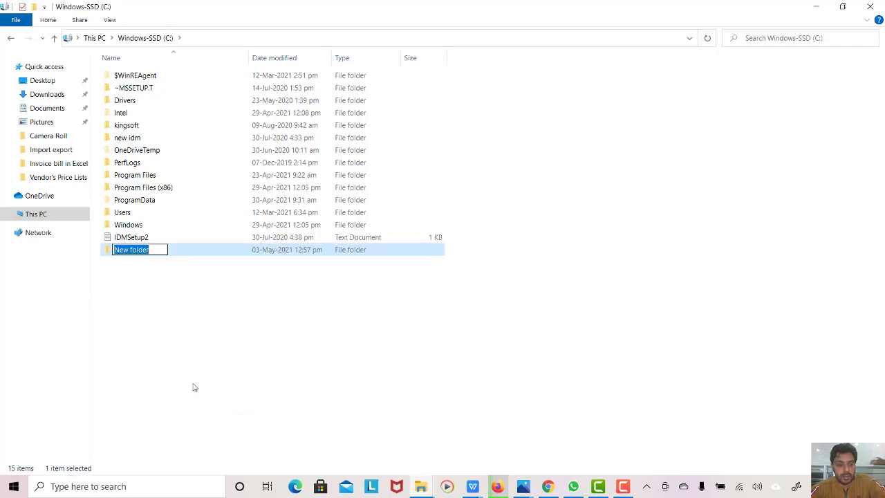
click(172, 343)
- Paste the two invoice files into New folder and return to the C: drive
double_click(127, 252)
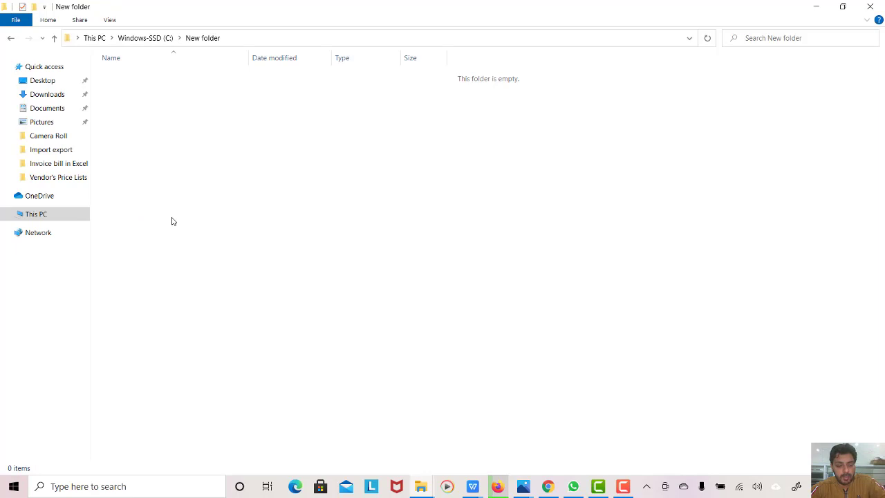
right_click(197, 209)
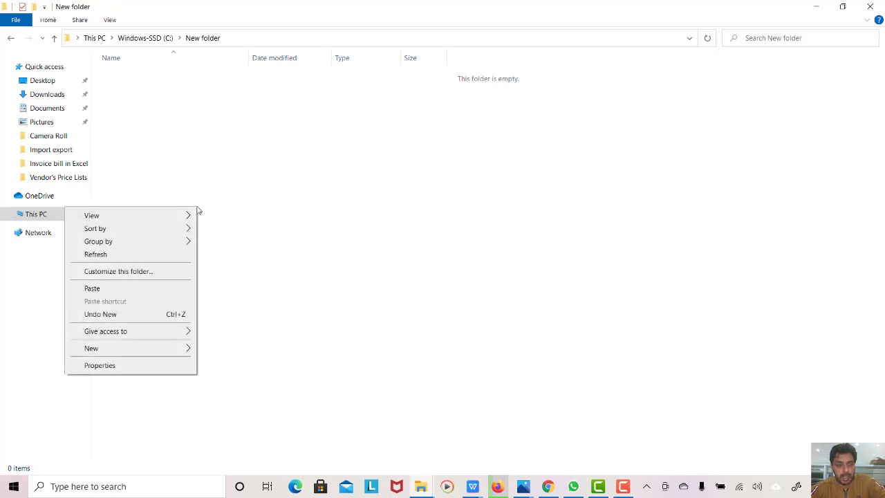
click(136, 292)
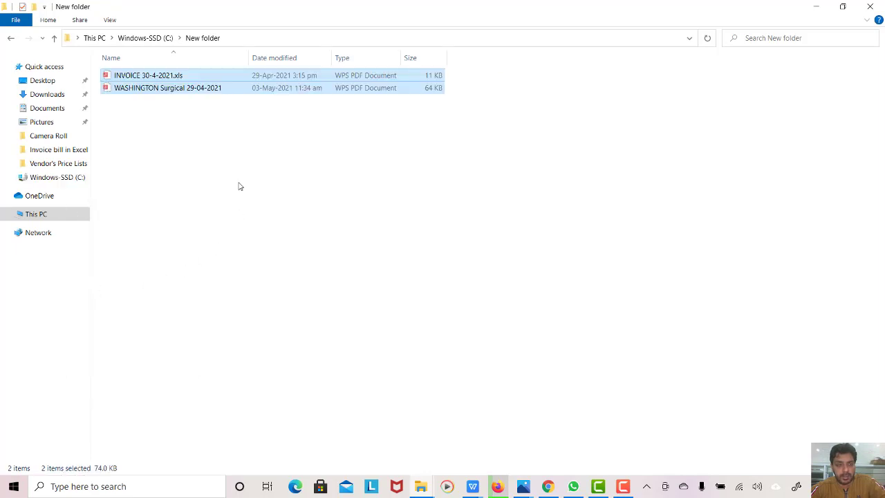
click(188, 178)
click(12, 39)
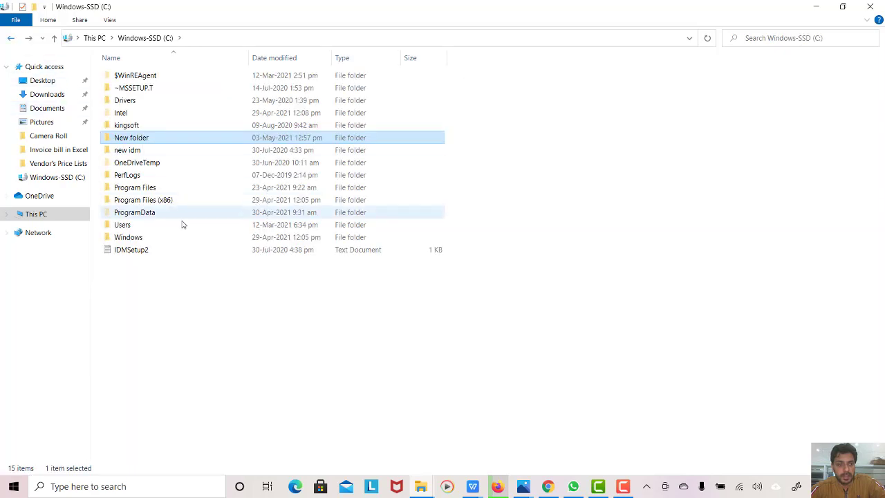
right_click(134, 141)
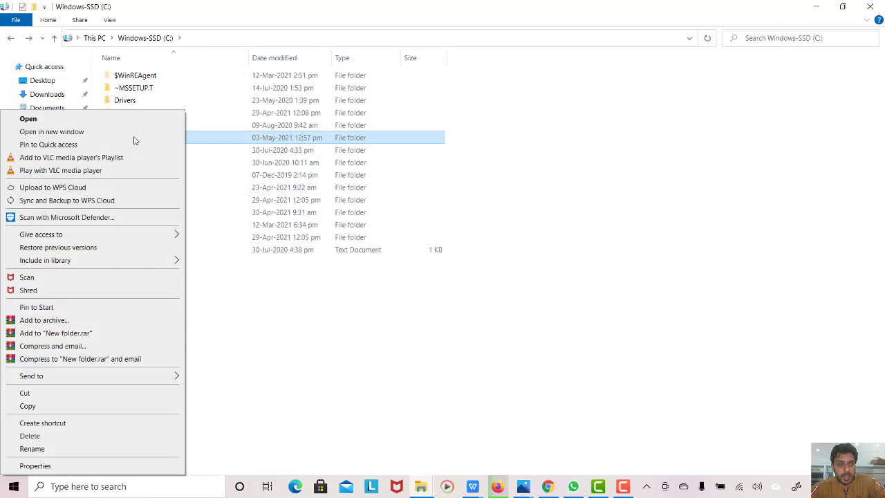
click(66, 450)
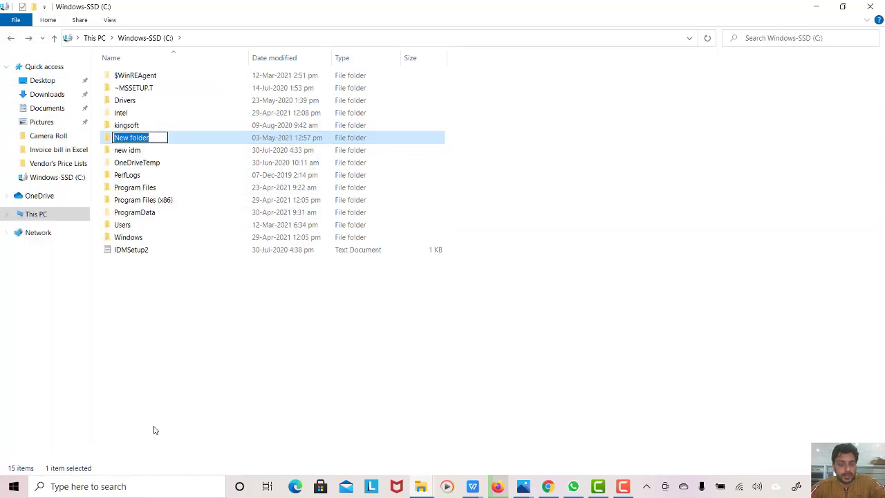
text(iM)
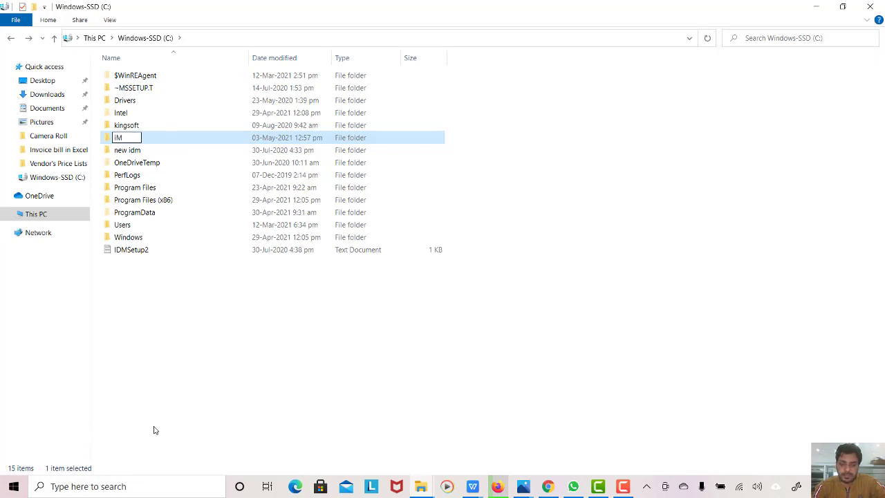
key(BackSpace)
text(MP)
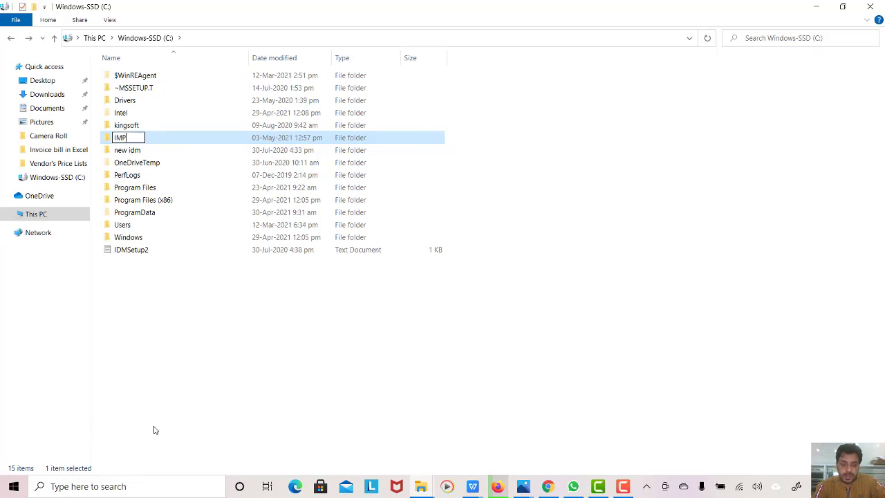
text(ORTANT DATA)
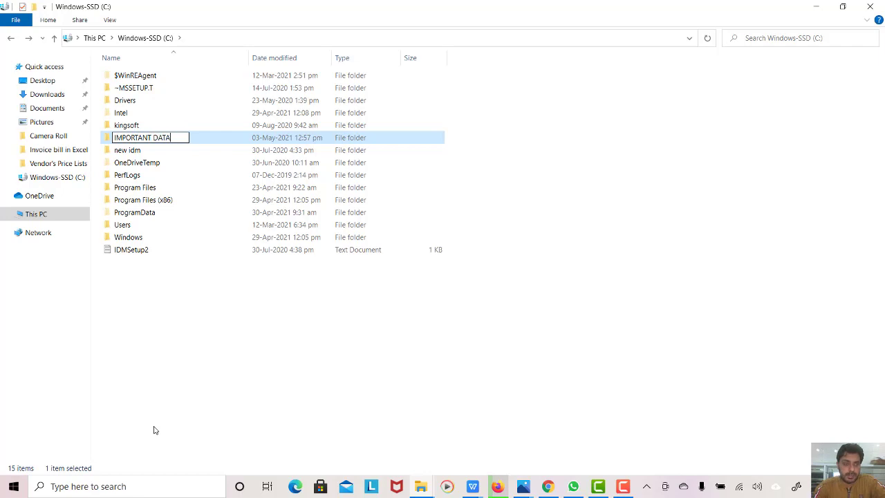
key(Return)
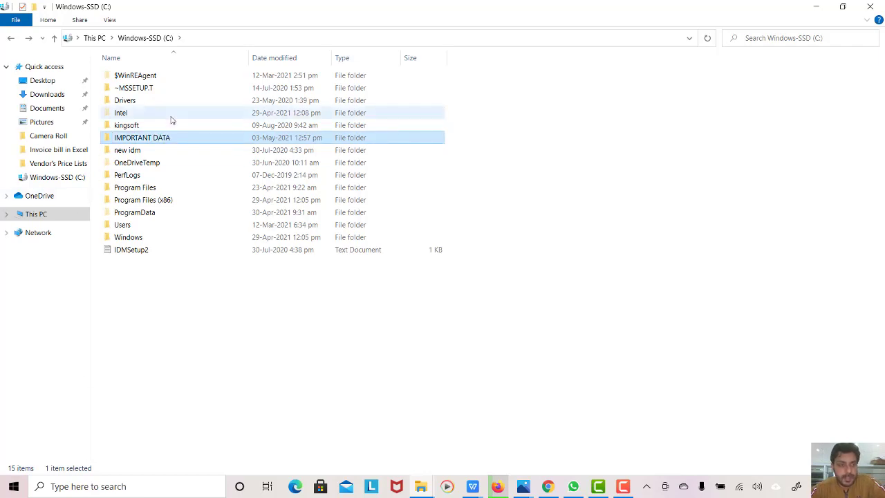
right_click(153, 141)
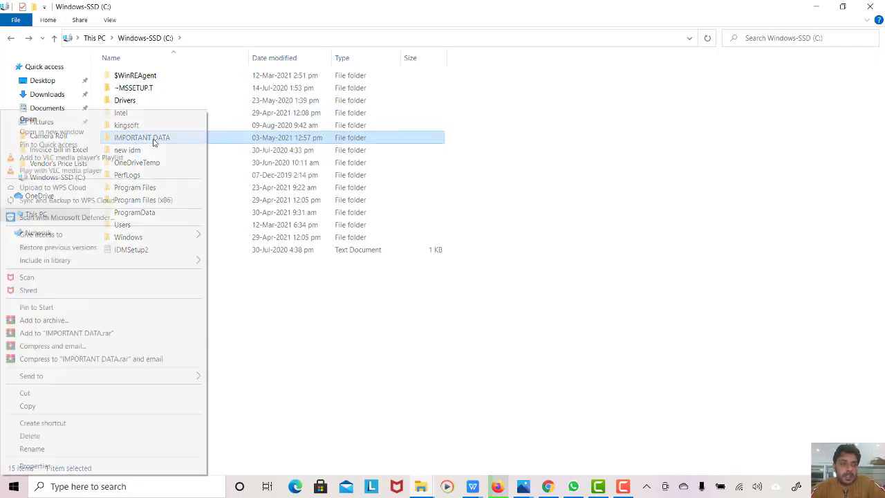
click(62, 465)
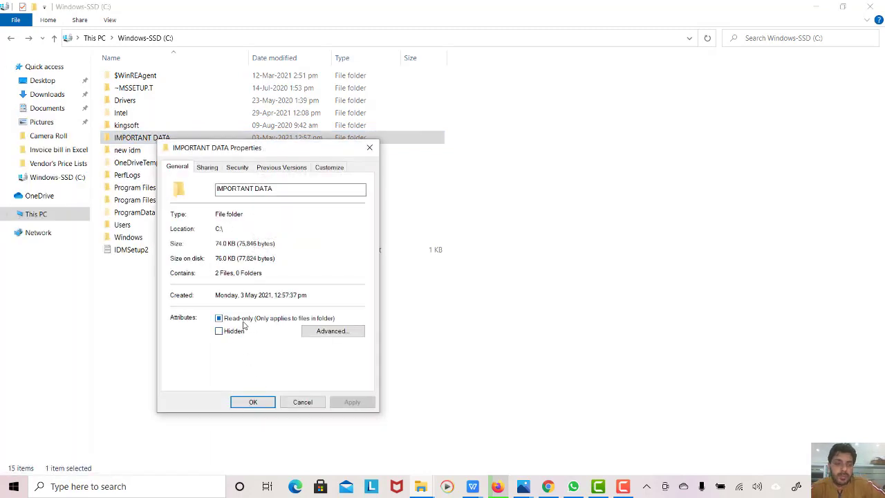
click(302, 401)
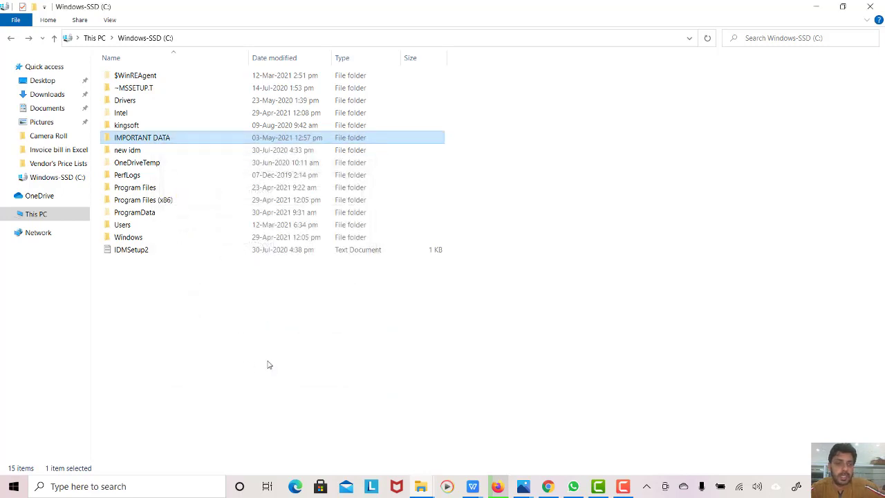
- Start archiving IMPORTANT DATA and enter a password, then re-enter it to verify
right_click(131, 138)
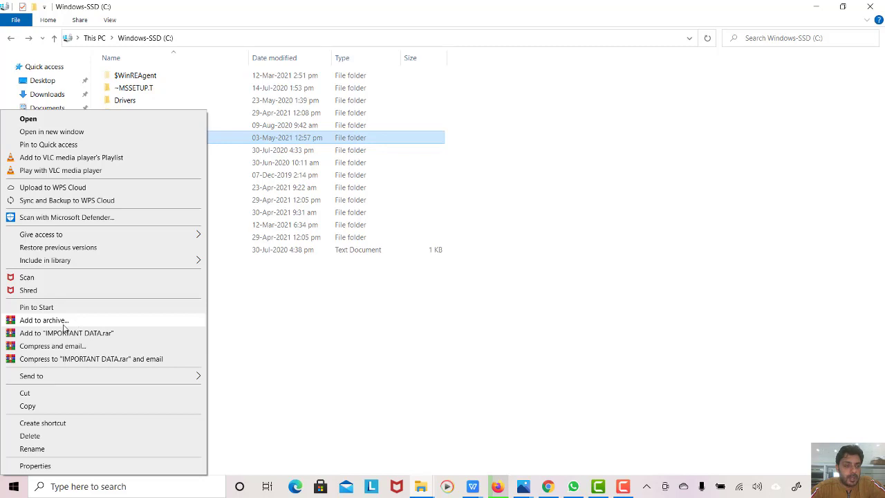
click(63, 322)
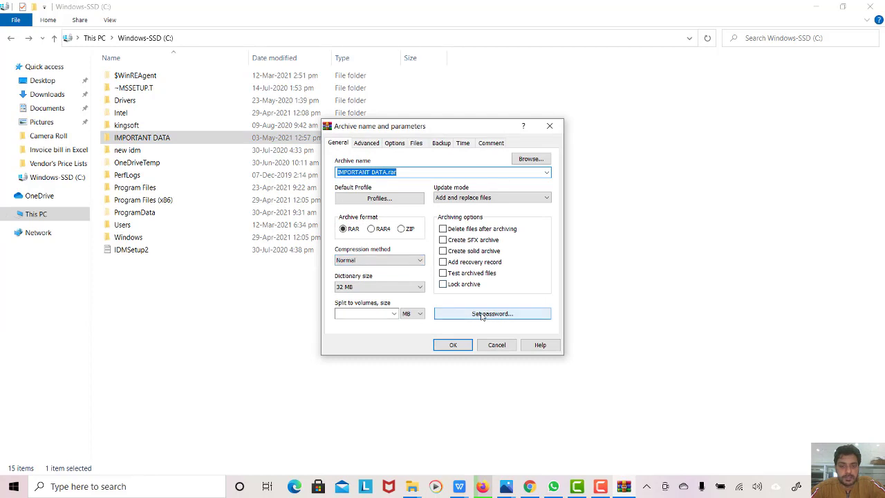
click(482, 314)
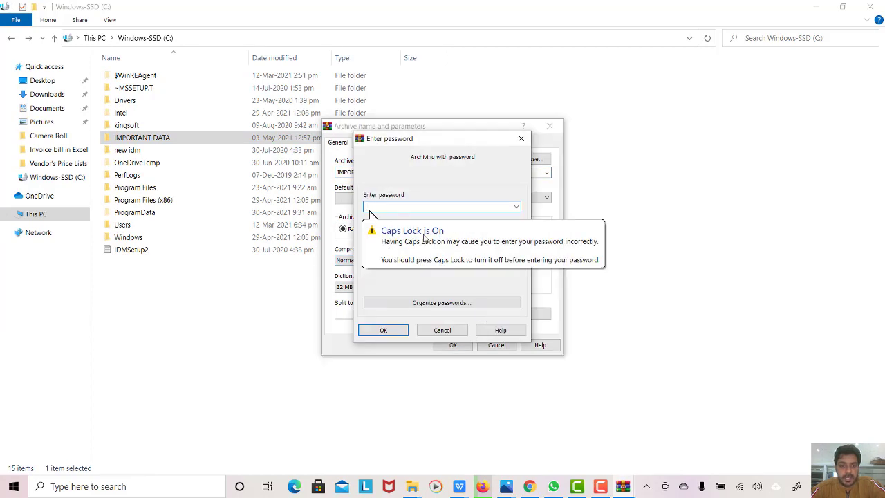
key(Caps_Lock)
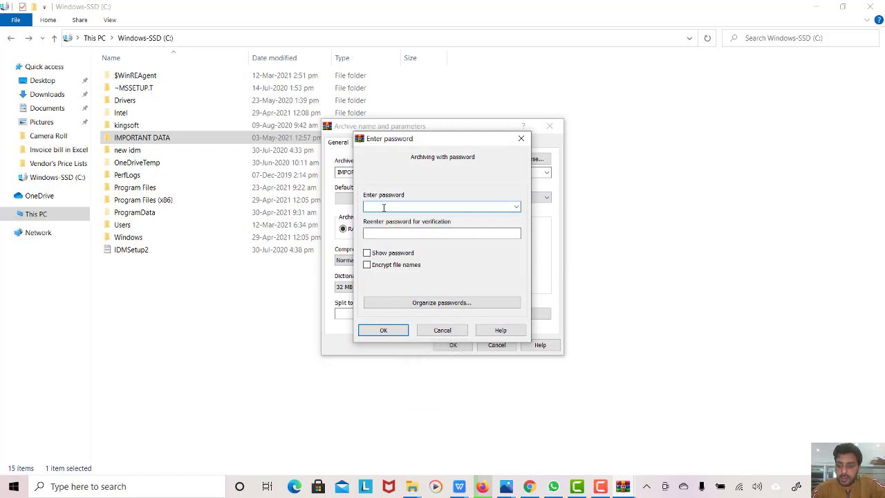
text(••••)
key(Return)
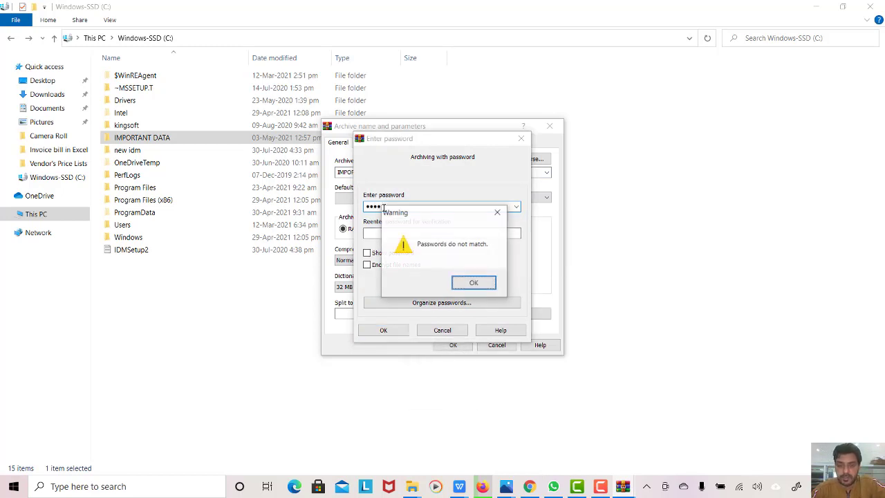
key(Return)
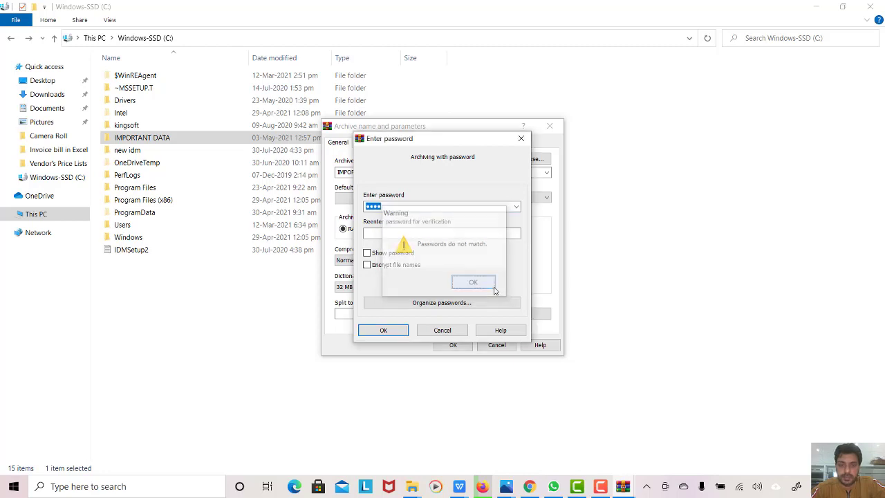
key(BackSpace)
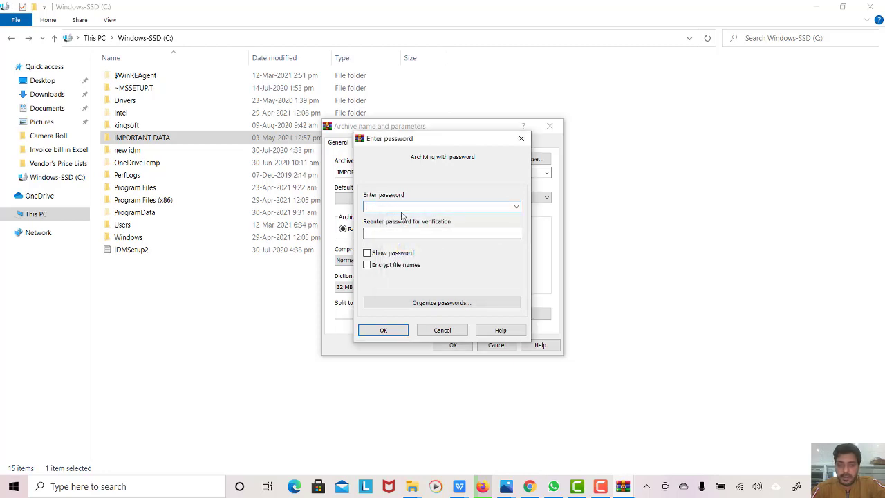
text(•••••)
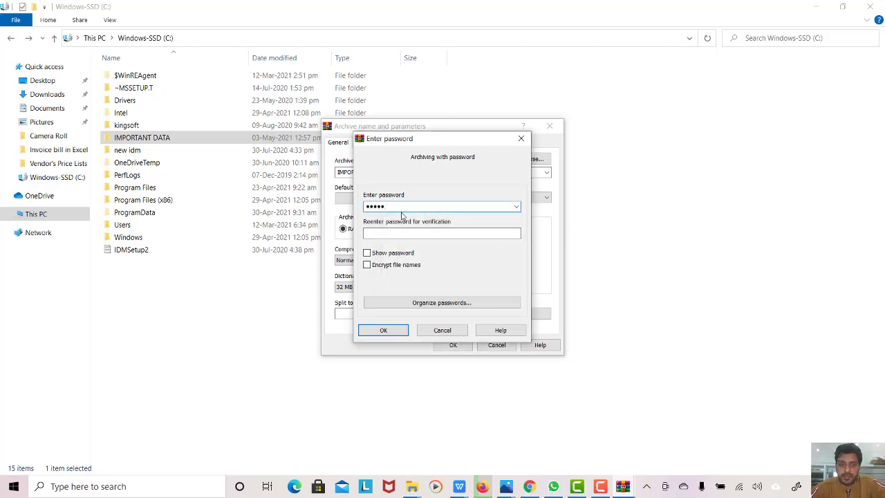
click(399, 233)
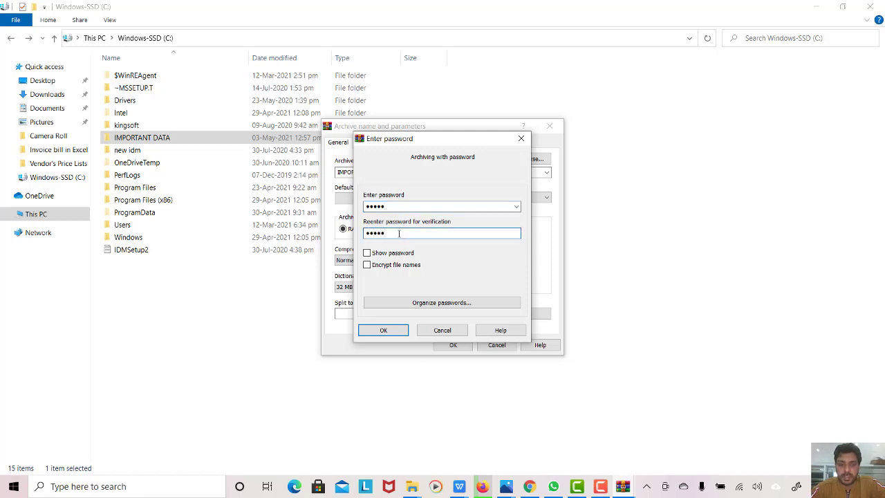
text(12345)
- Turn on Encrypt file names and create the password-protected IMPORTANT DATA.rar
click(367, 253)
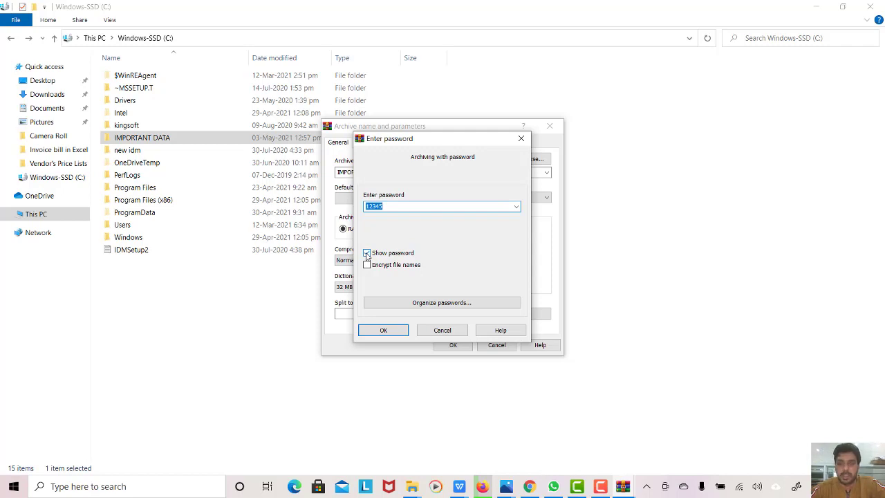
click(367, 253)
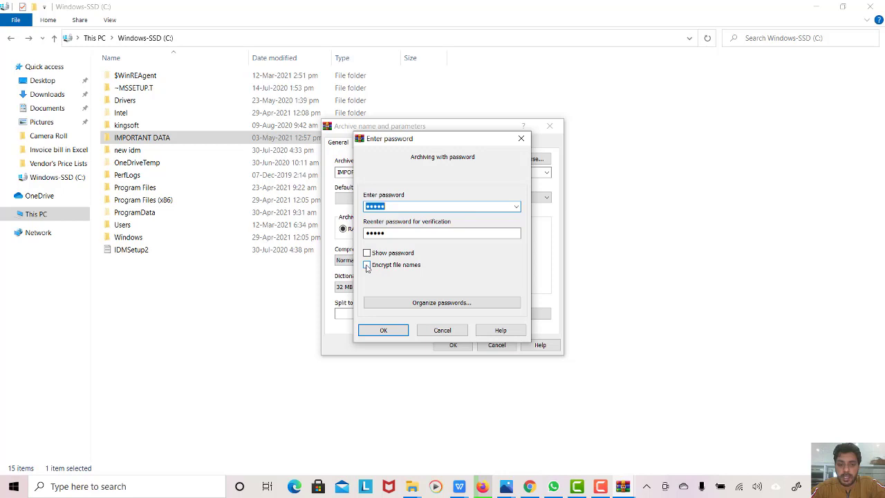
click(367, 266)
click(387, 331)
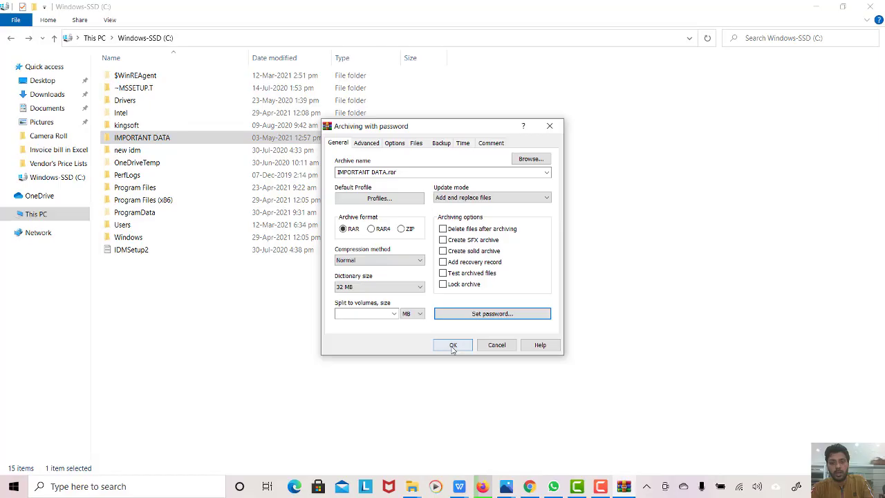
click(453, 345)
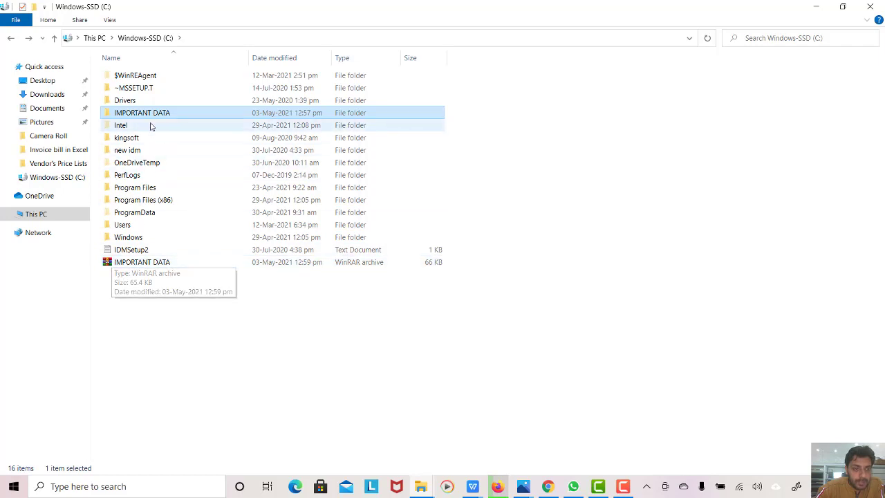
double_click(152, 262)
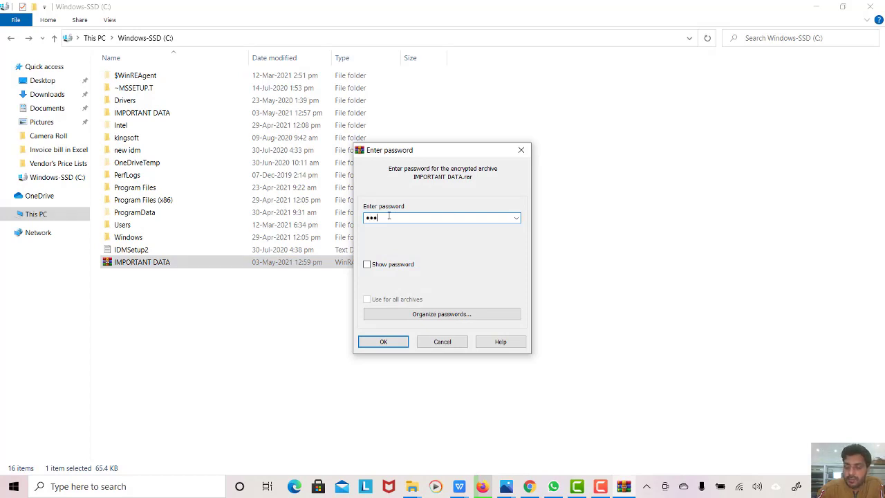
key(Return)
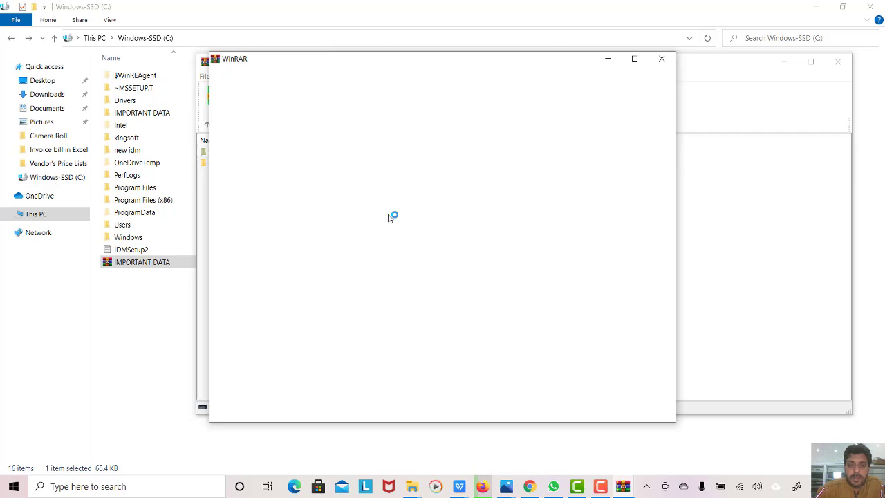
click(662, 61)
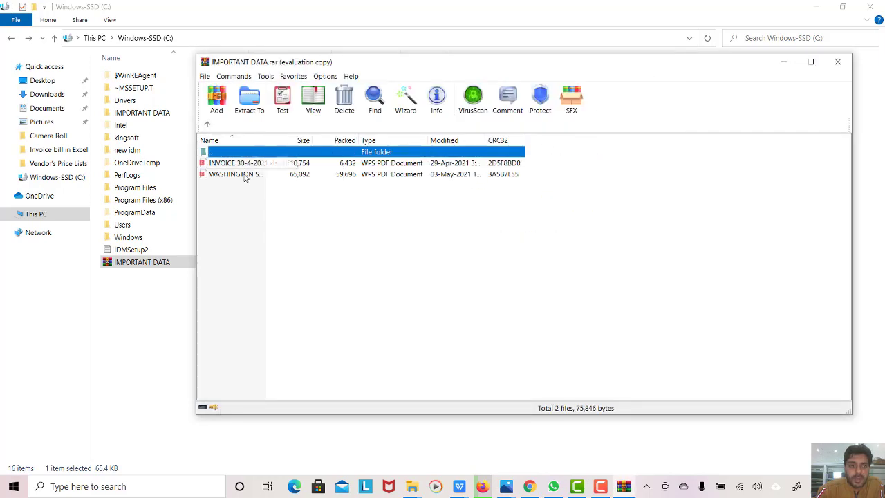
click(837, 61)
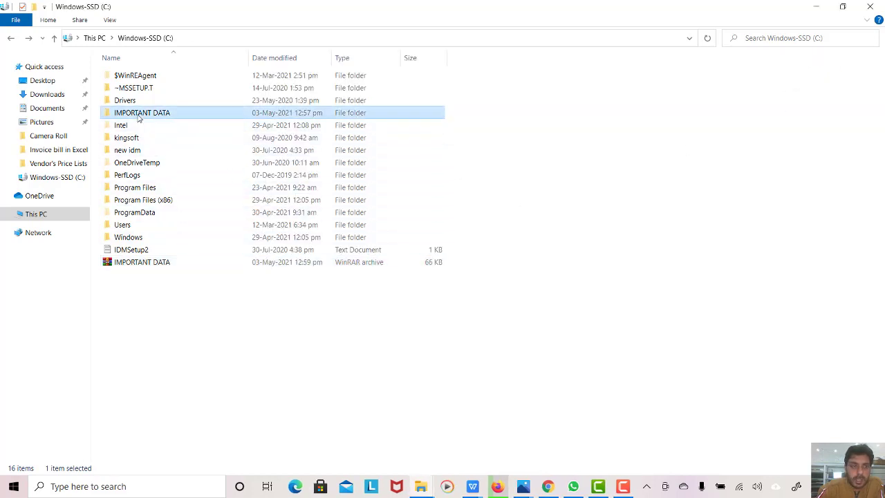
- Permanently delete the IMPORTANT DATA folder with Shift+Delete and refresh the C: listing
right_click(137, 118)
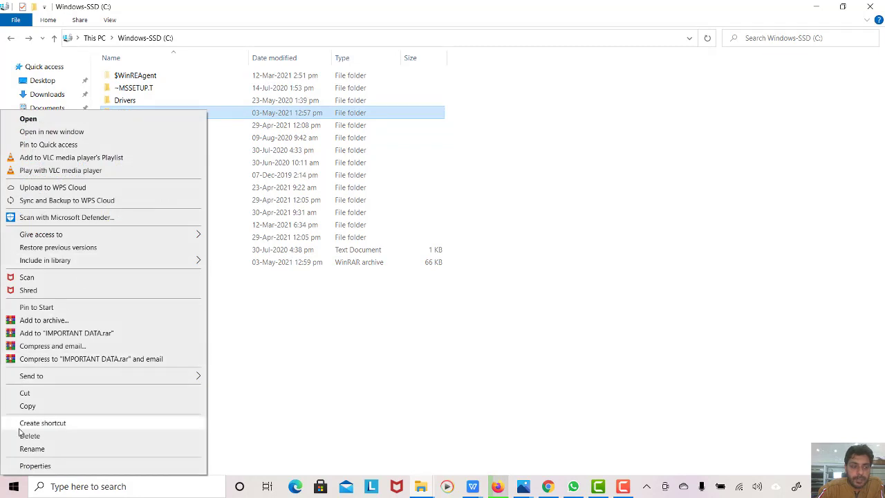
click(217, 330)
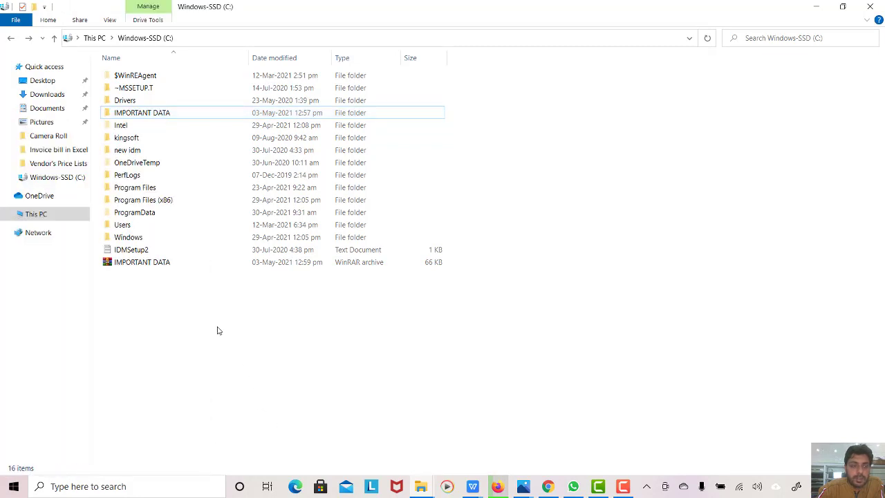
click(138, 115)
key(shift+Delete)
key(Return)
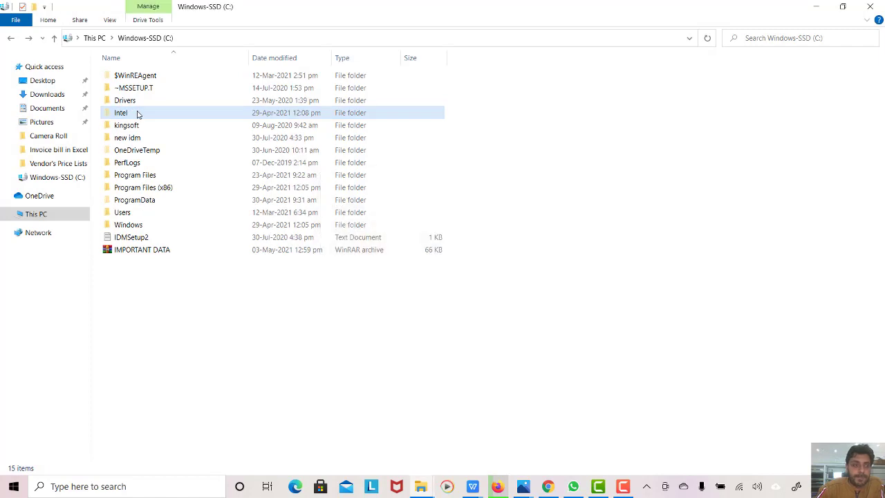
right_click(179, 356)
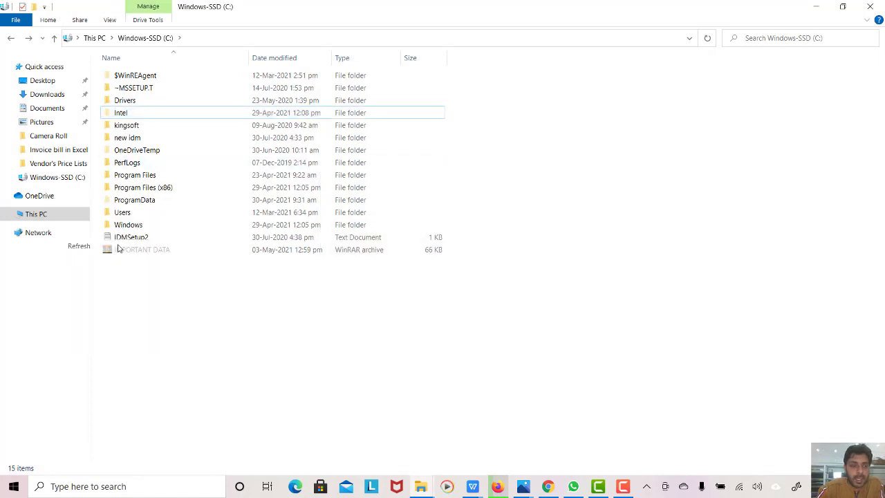
click(131, 246)
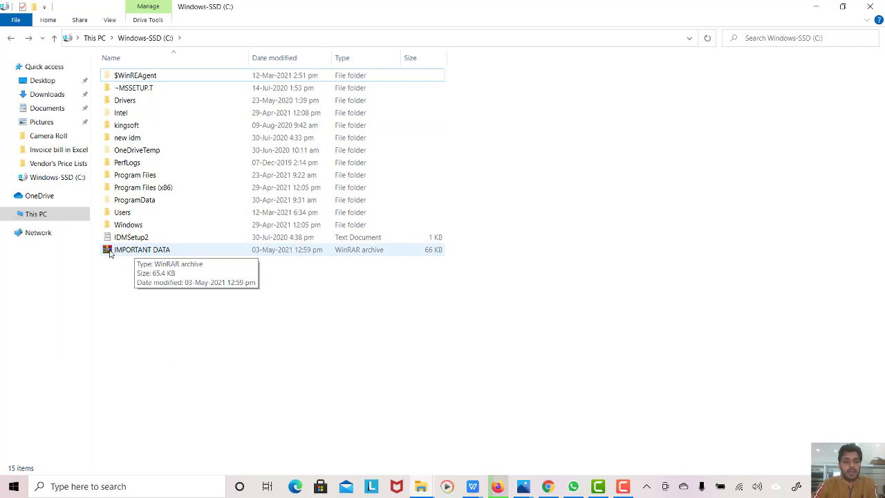
- Unlock IMPORTANT DATA.rar with its password, view the two PDFs inside, then close WinRAR
double_click(110, 252)
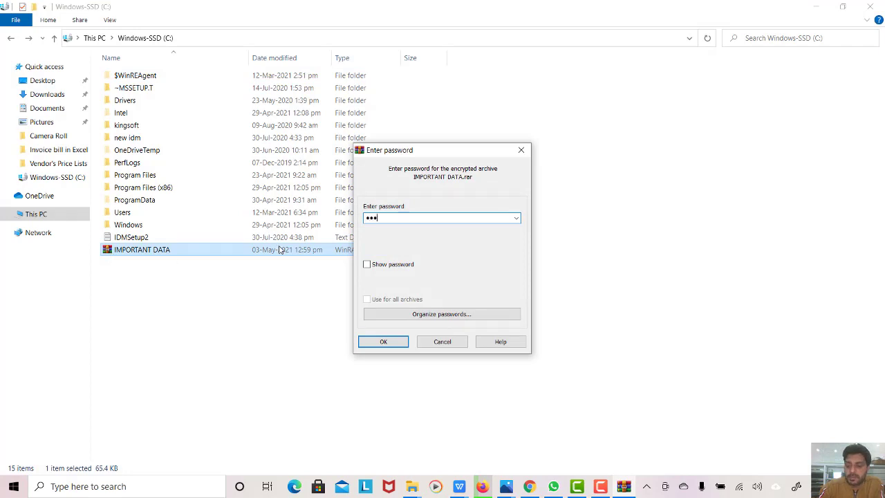
key(Return)
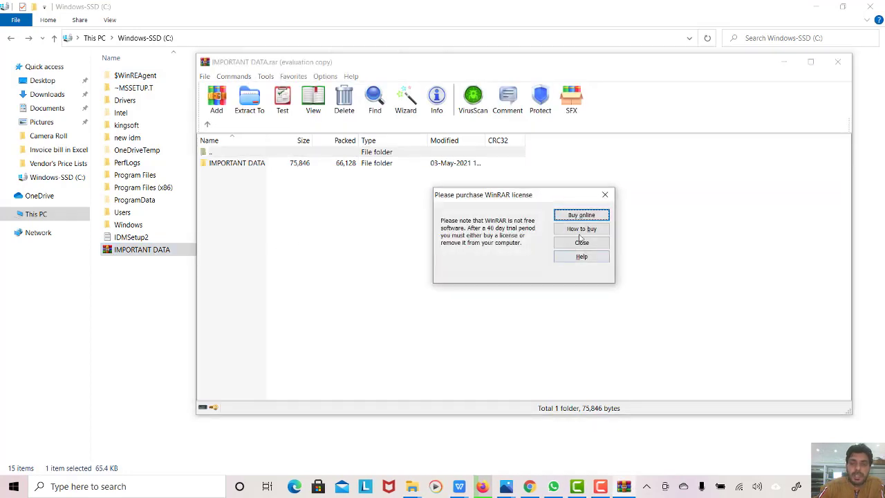
click(582, 242)
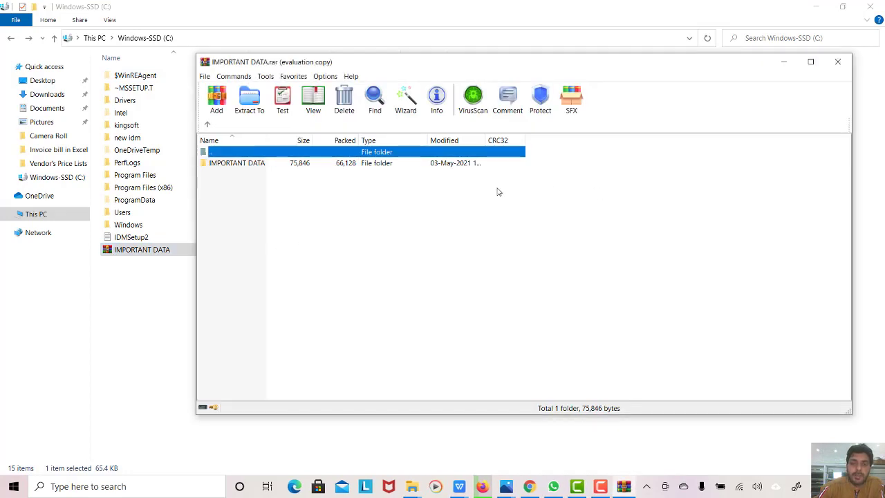
double_click(251, 163)
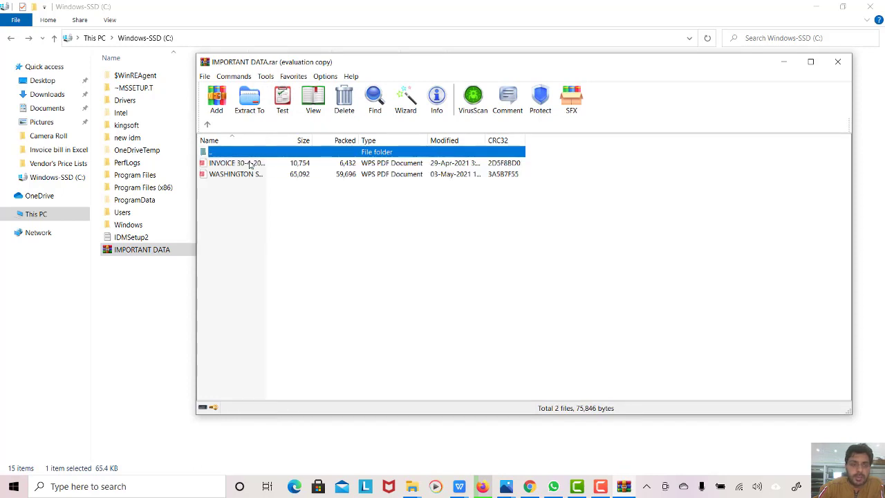
click(837, 61)
click(514, 314)
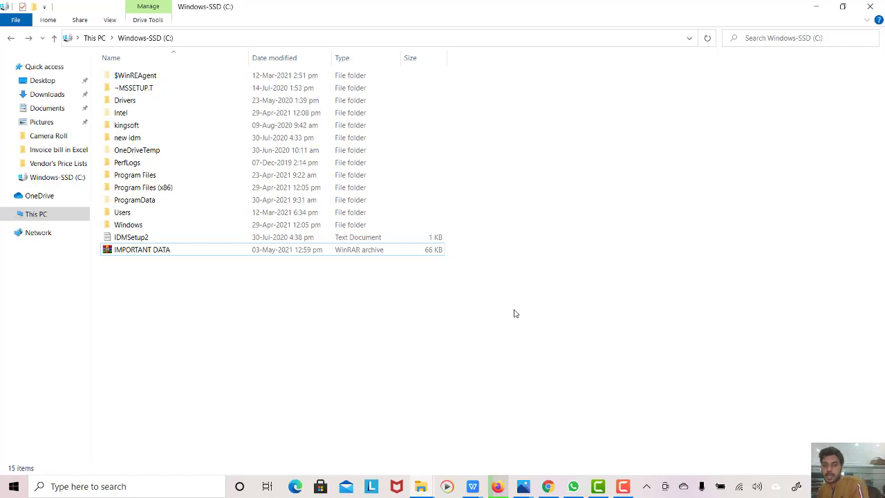
- Extract IMPORTANT DATA.rar to IMPORTANT DATA\ with its password and open the new folder
right_click(252, 324)
click(229, 367)
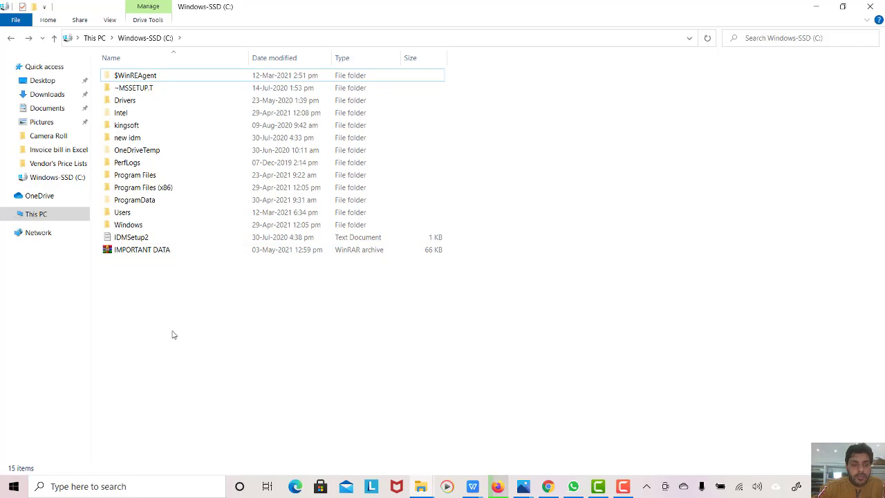
click(131, 252)
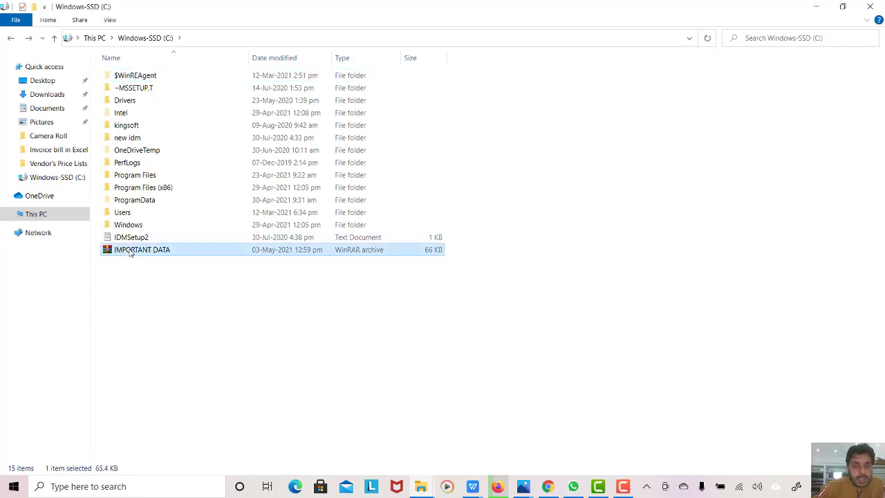
right_click(131, 253)
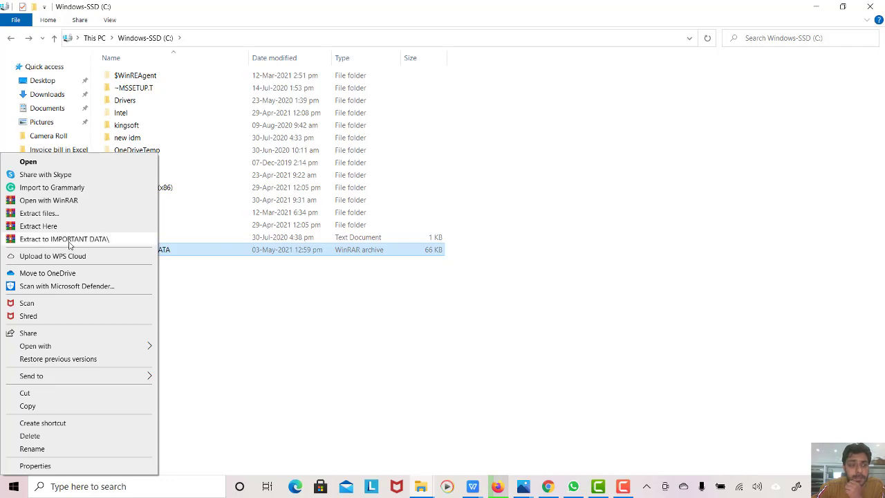
click(185, 269)
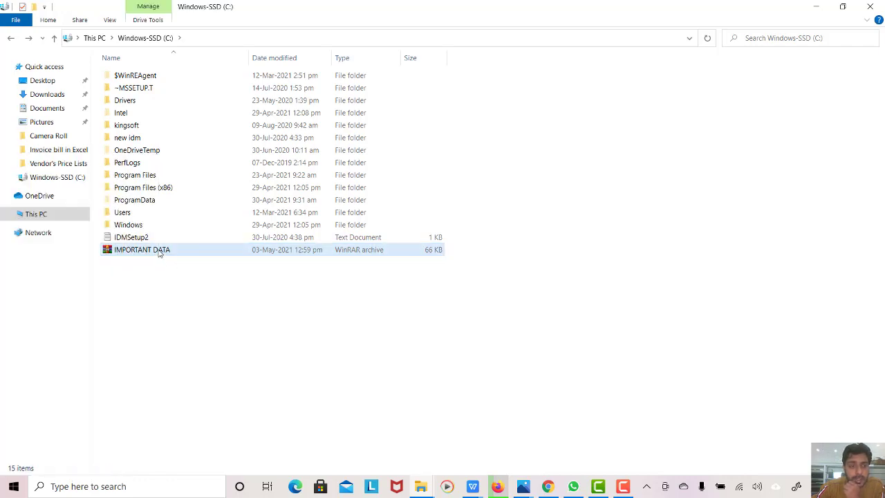
right_click(158, 253)
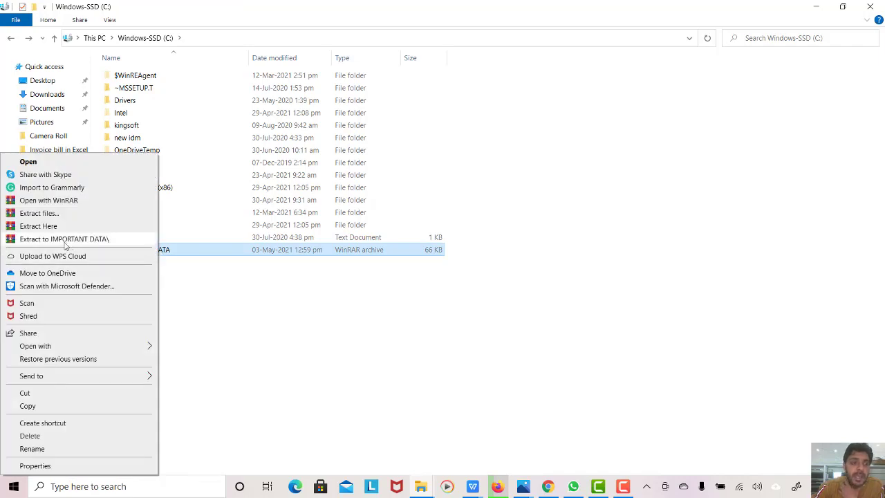
click(64, 239)
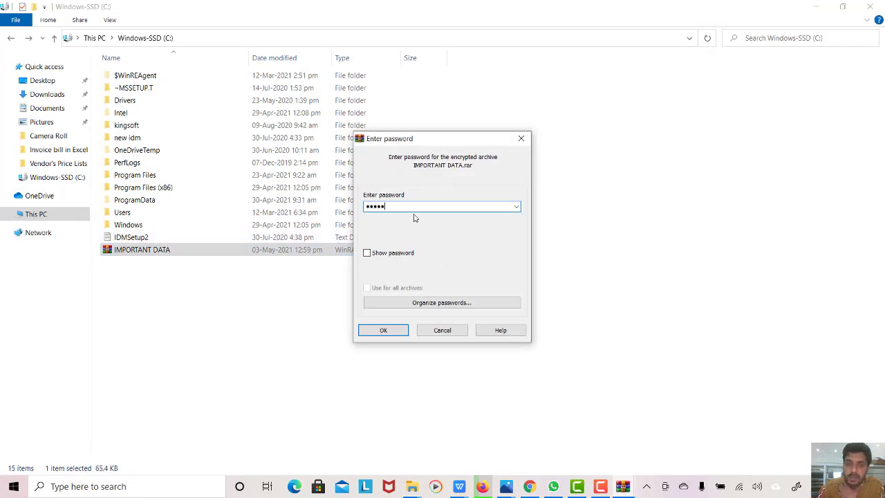
key(Return)
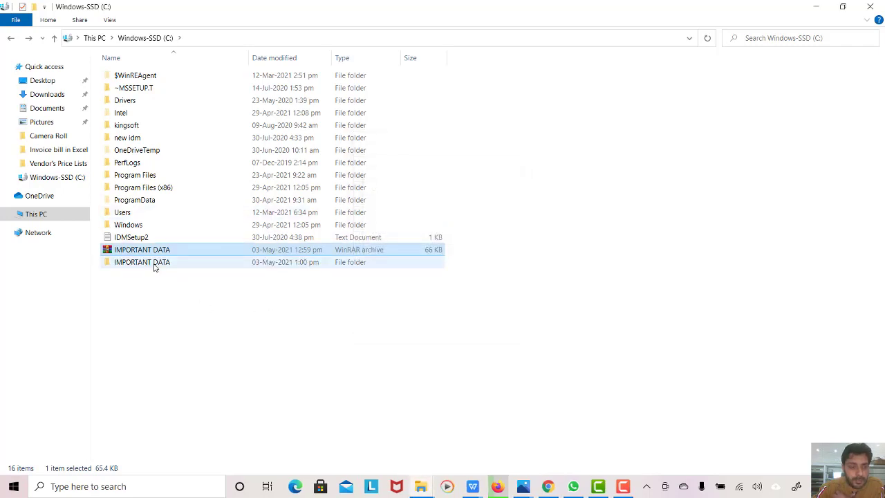
double_click(154, 263)
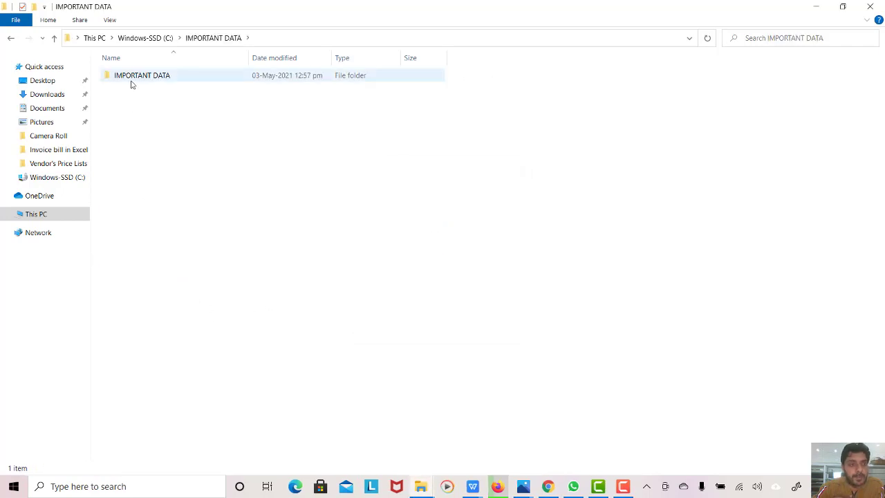
- Permanently delete IMPORTANT DATA.rar from drive C, granting administrator permission
click(12, 38)
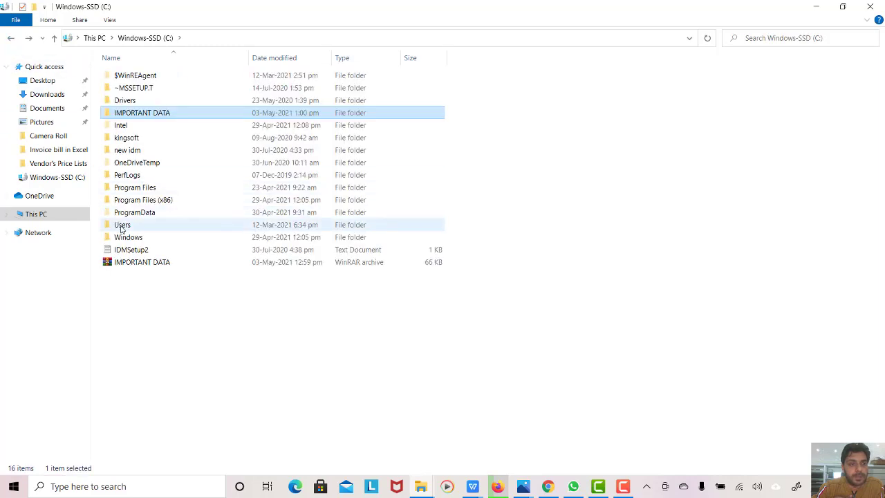
click(140, 262)
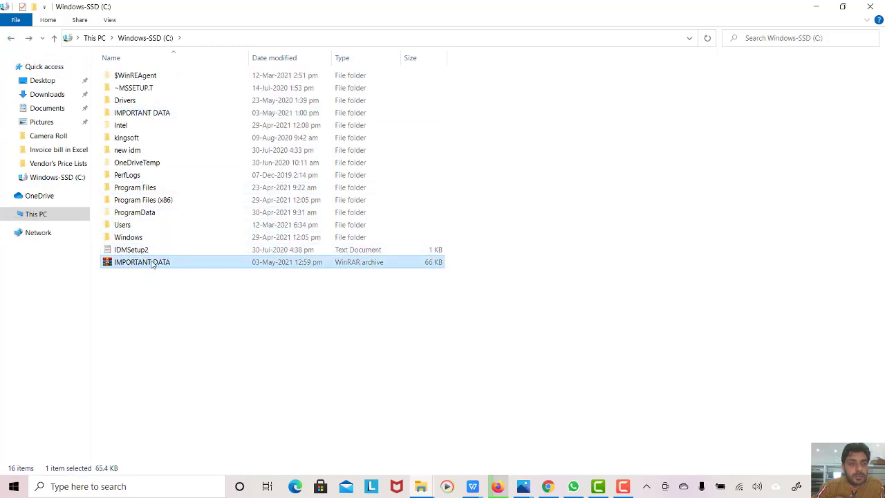
click(157, 279)
click(156, 264)
key(shift+Delete)
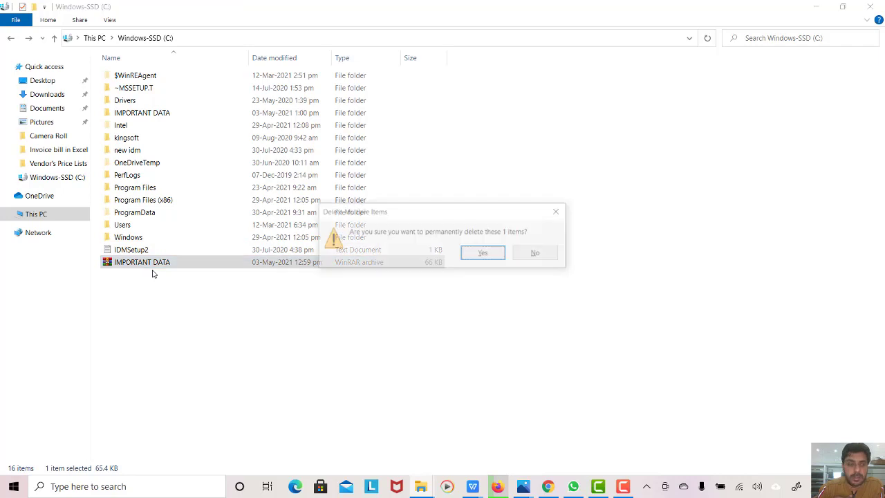
key(Return)
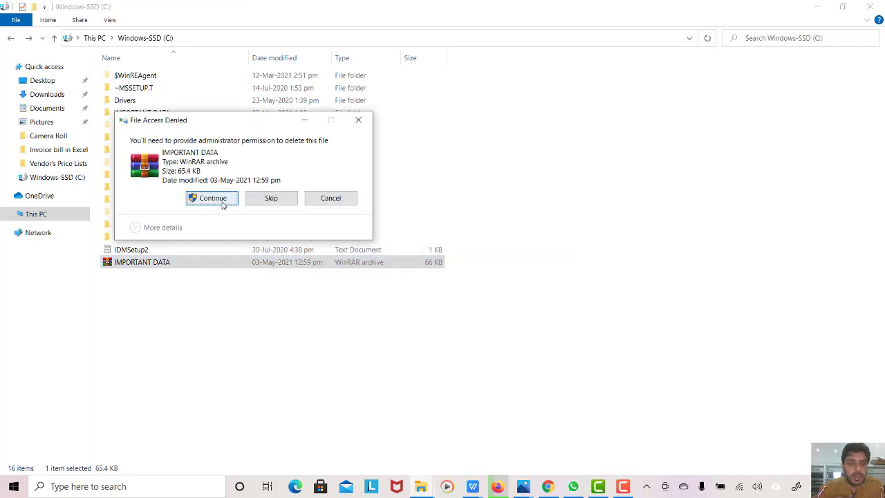
click(223, 199)
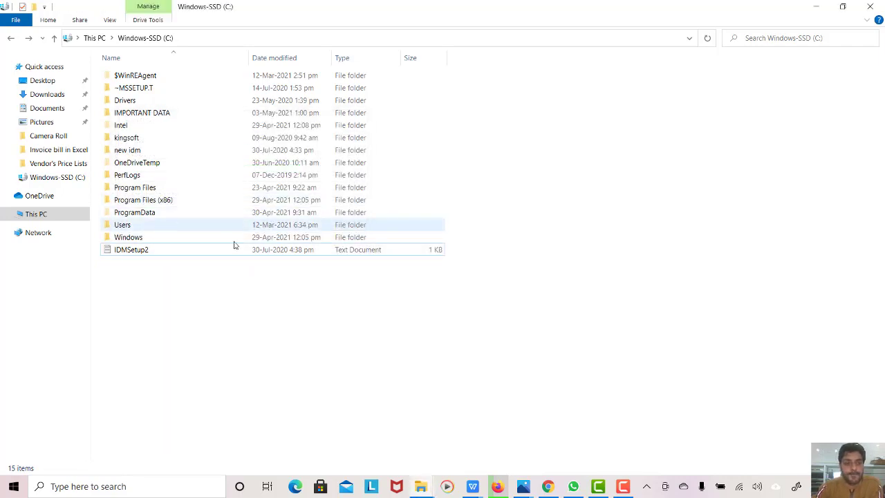
- Check the PDFs in the extracted IMPORTANT DATA folder, then return to drive C
double_click(136, 112)
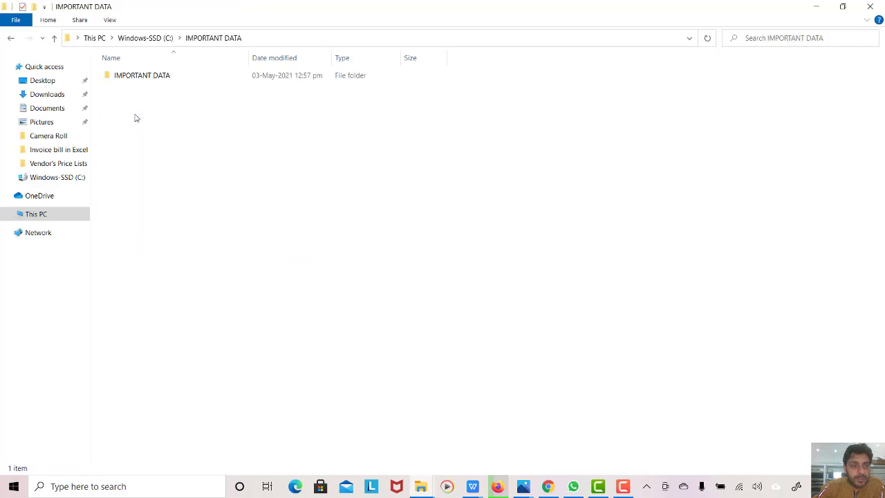
double_click(136, 77)
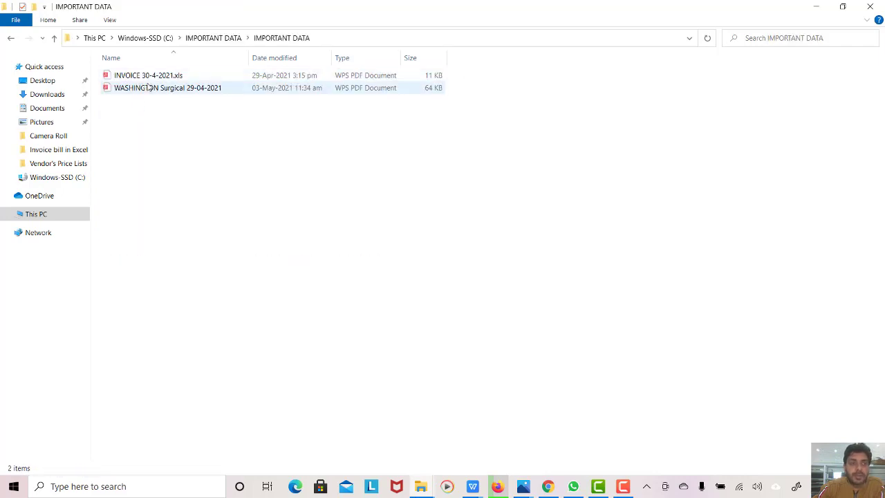
click(12, 39)
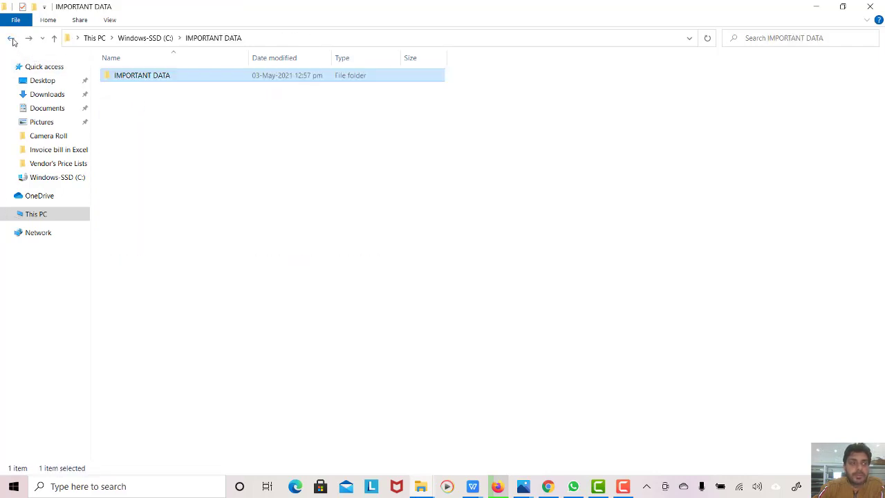
click(11, 39)
click(12, 39)
double_click(297, 172)
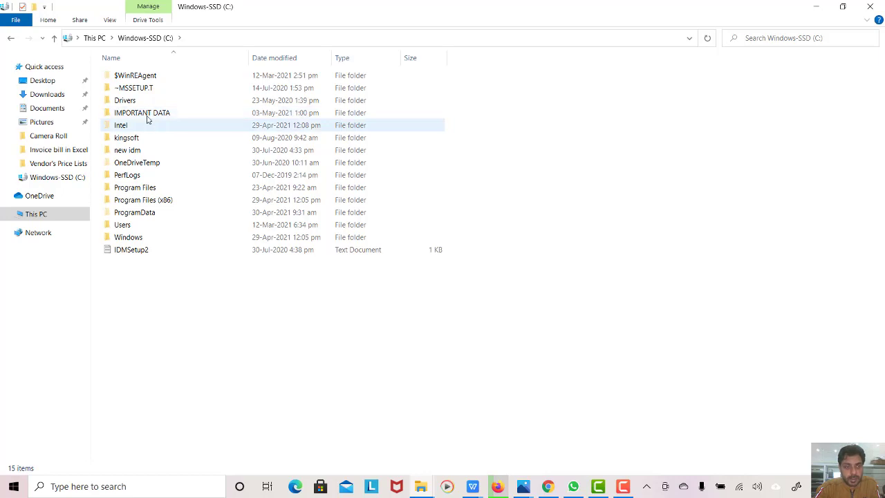
click(146, 117)
- Re-archive IMPORTANT DATA as a RAR with a verified password and Encrypt file names ticked
right_click(147, 116)
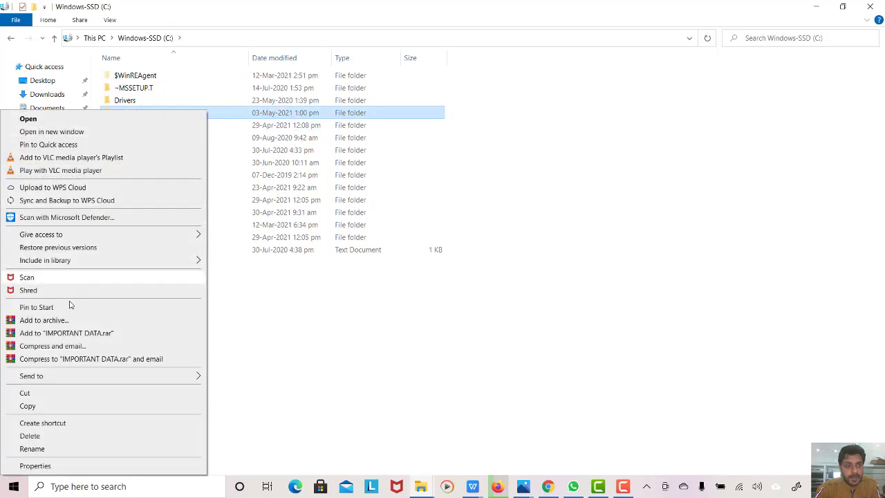
click(55, 320)
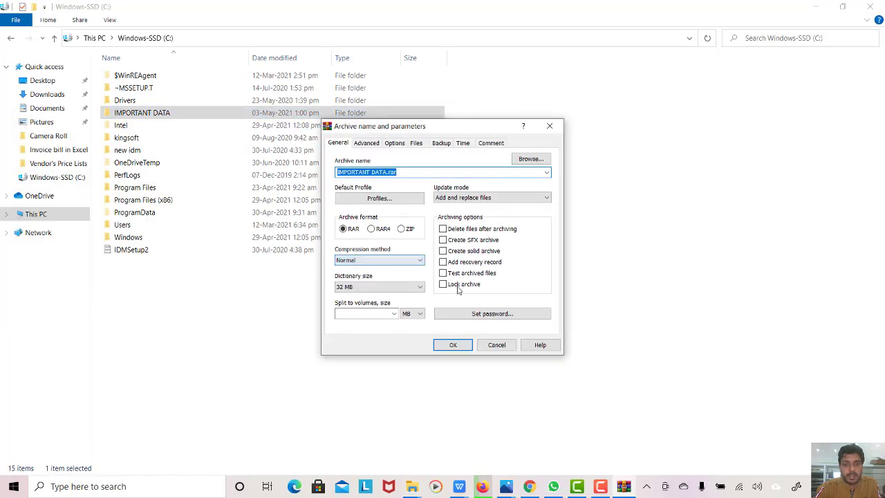
click(484, 315)
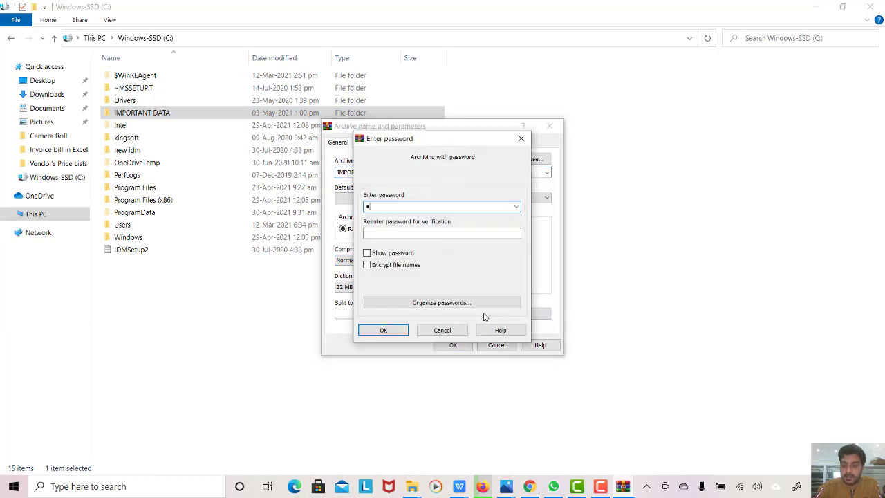
key(Tab)
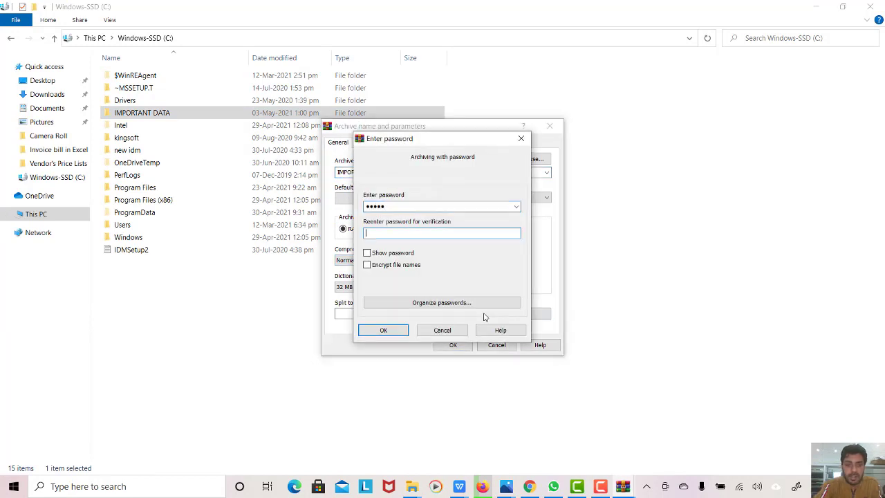
text(12345)
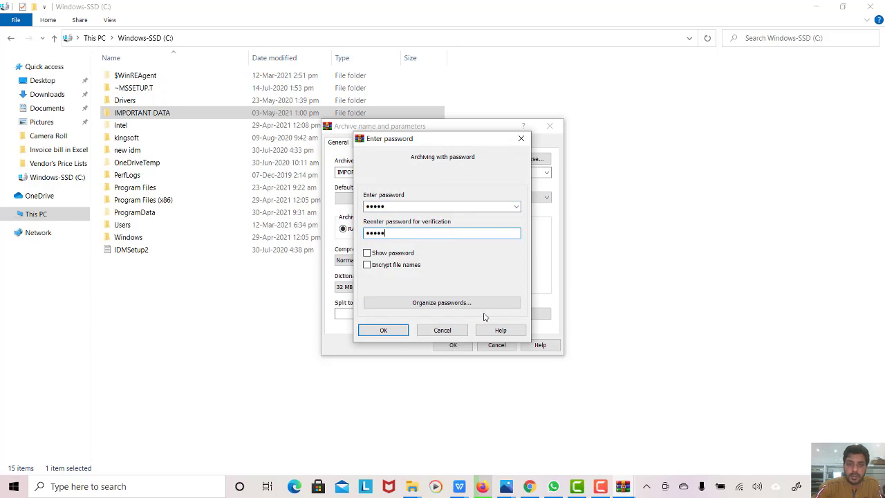
click(367, 253)
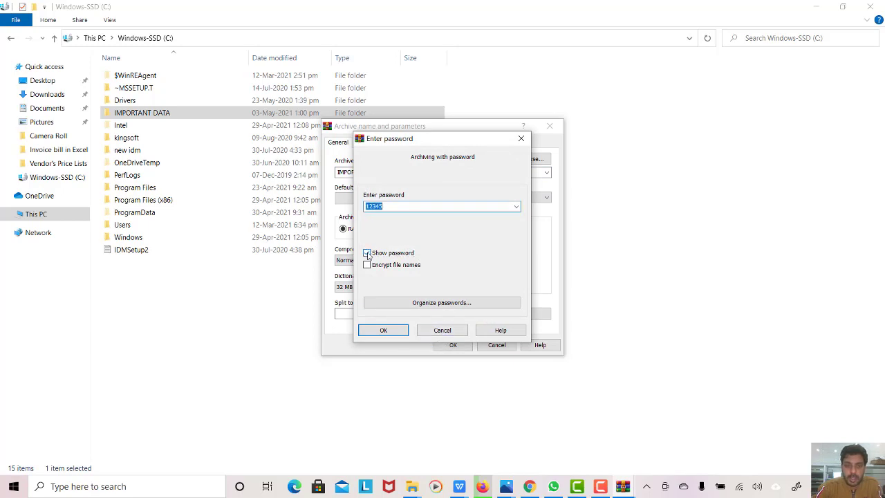
click(367, 253)
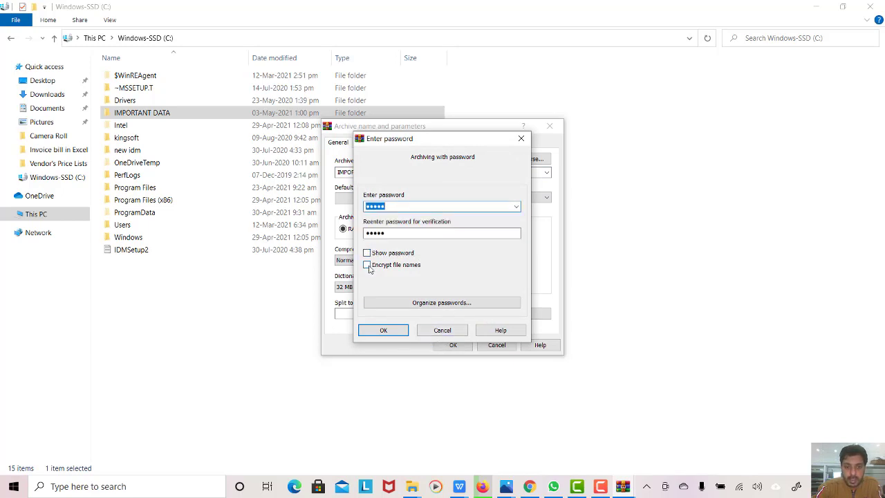
click(368, 266)
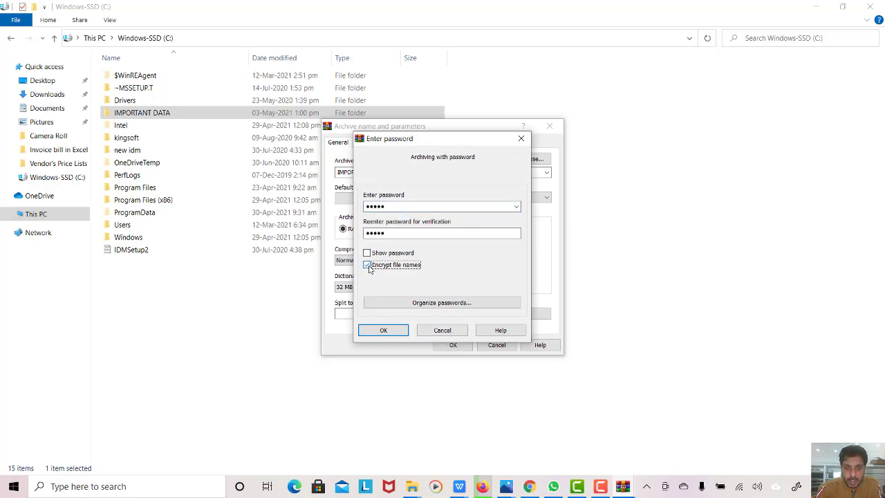
click(387, 330)
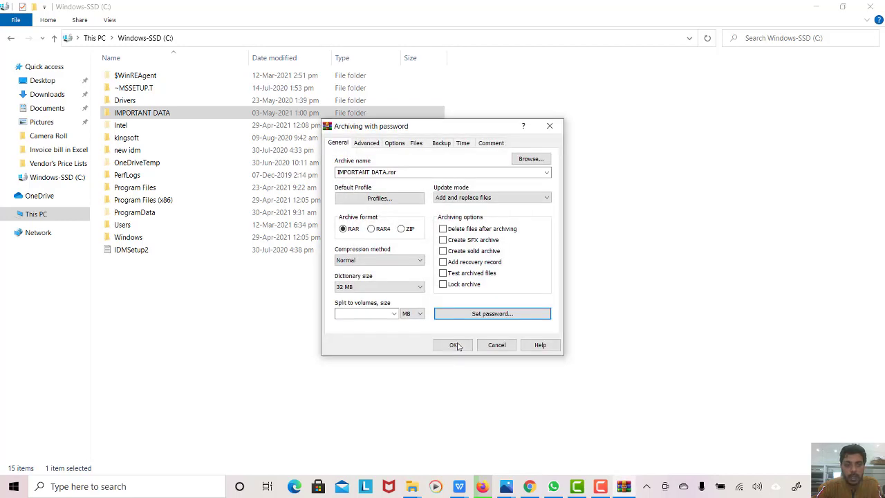
click(456, 345)
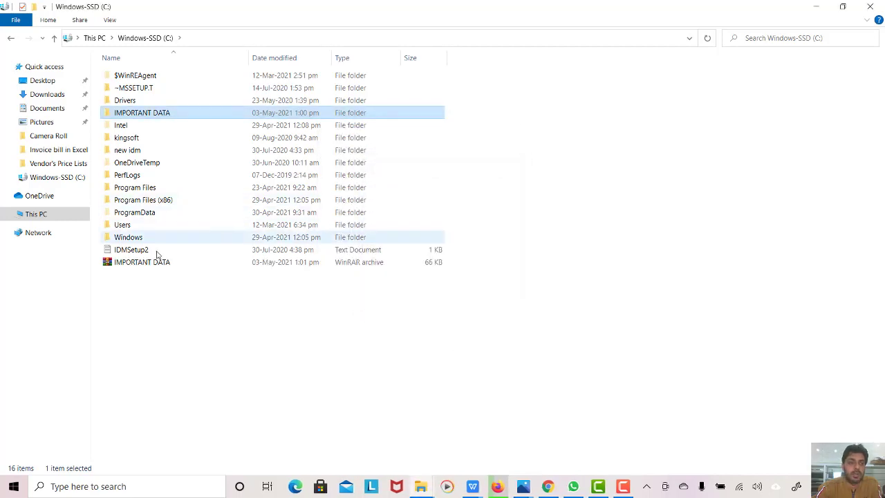
- Test the new IMPORTANT DATA archive by opening it with its password, then close WinRAR
click(155, 267)
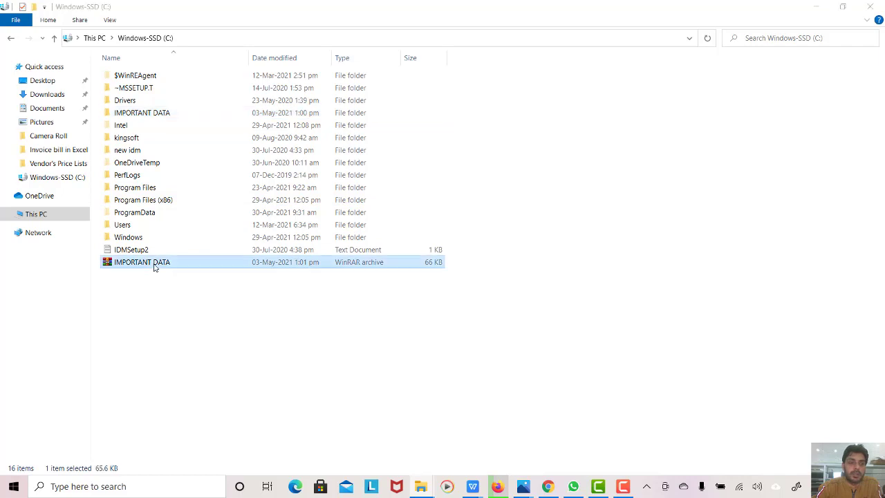
double_click(155, 267)
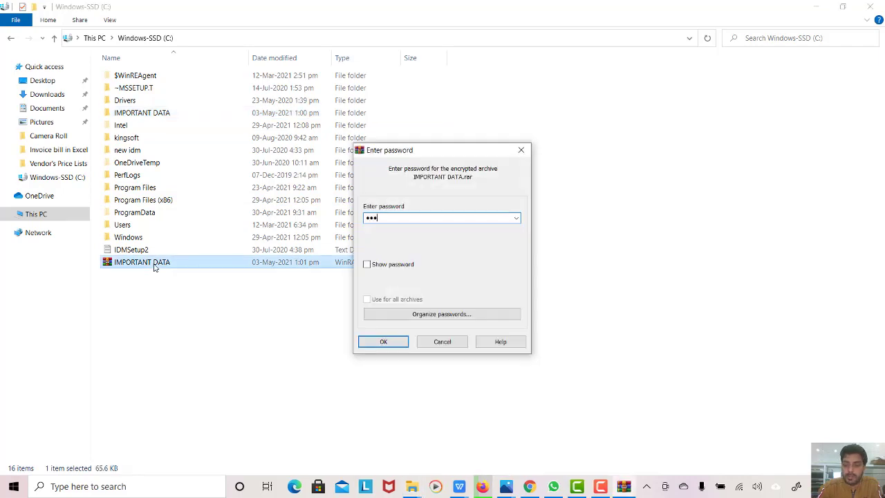
key(Return)
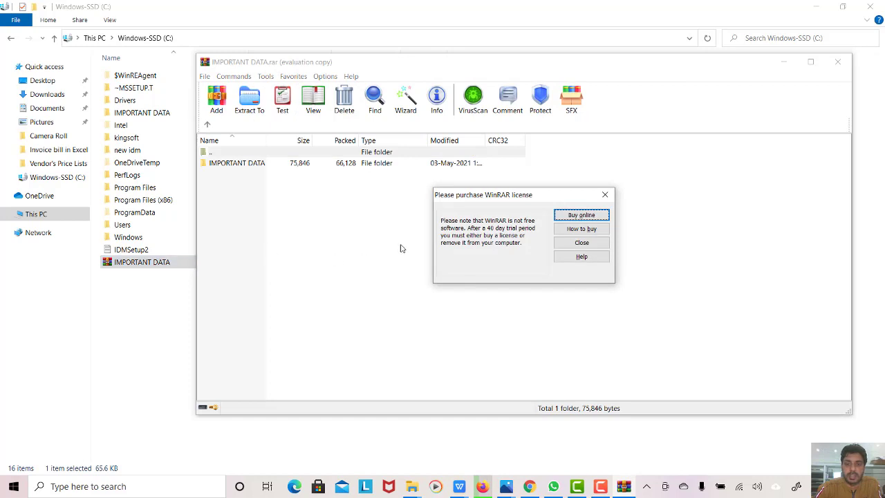
click(605, 195)
click(837, 63)
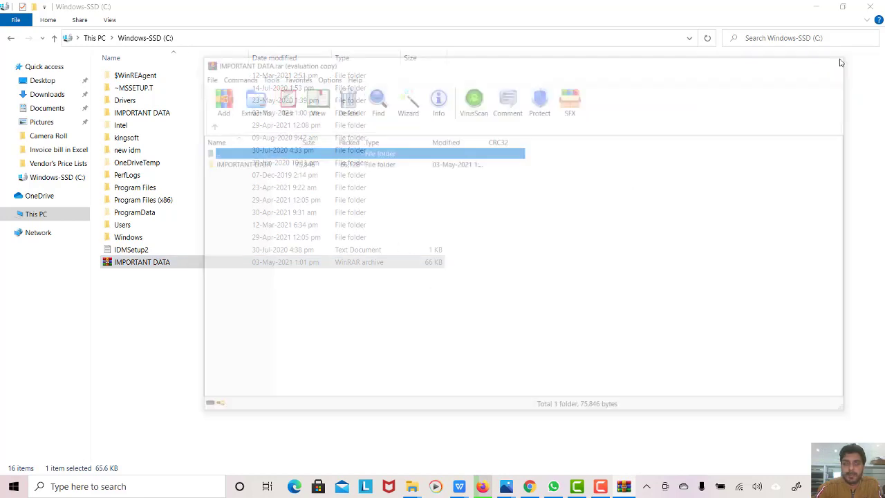
- Permanently delete the original IMPORTANT DATA folder and confirm the archive still asks for a password
click(163, 116)
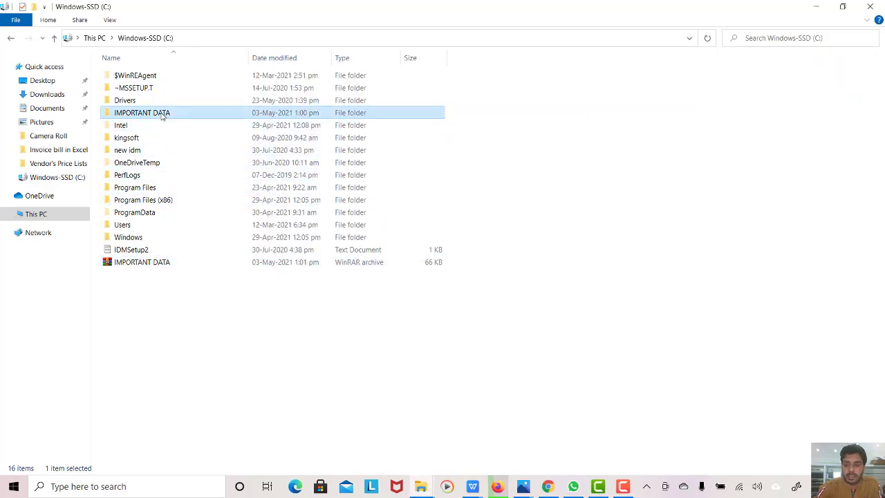
key(shift+Delete)
key(Return)
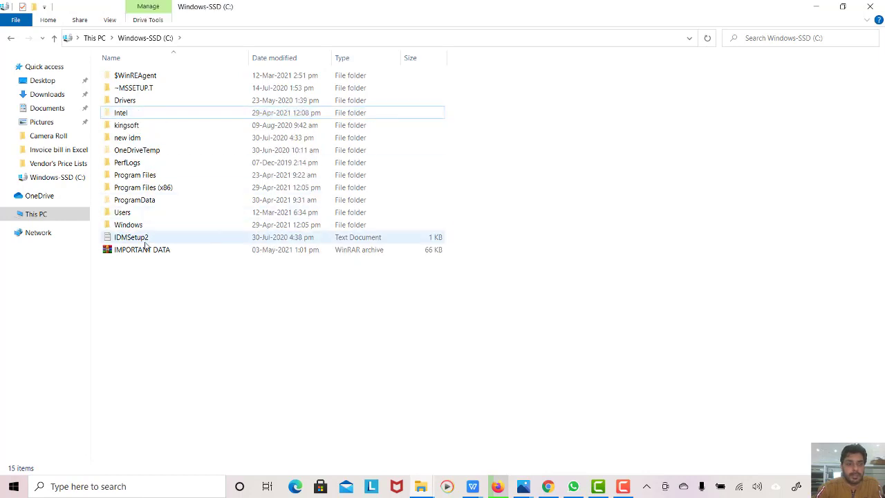
double_click(151, 253)
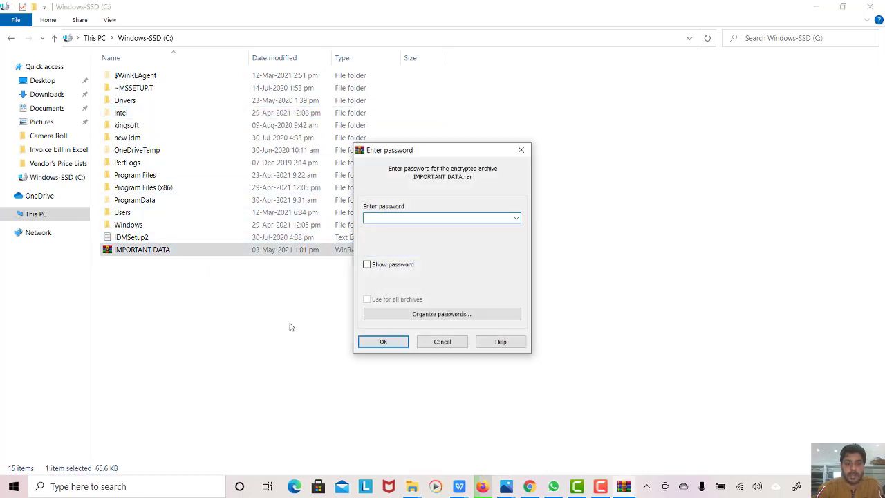
click(442, 342)
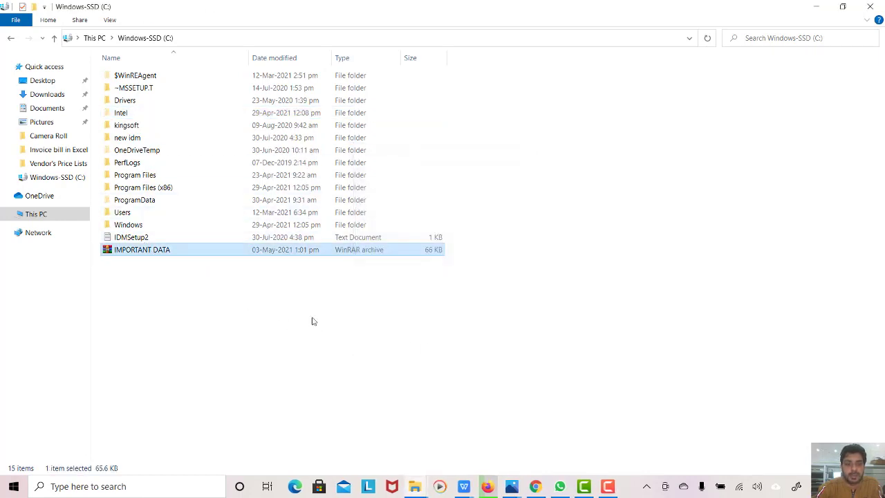
- Extract the password-protected archive to an IMPORTANT DATA folder and check its contents
right_click(122, 253)
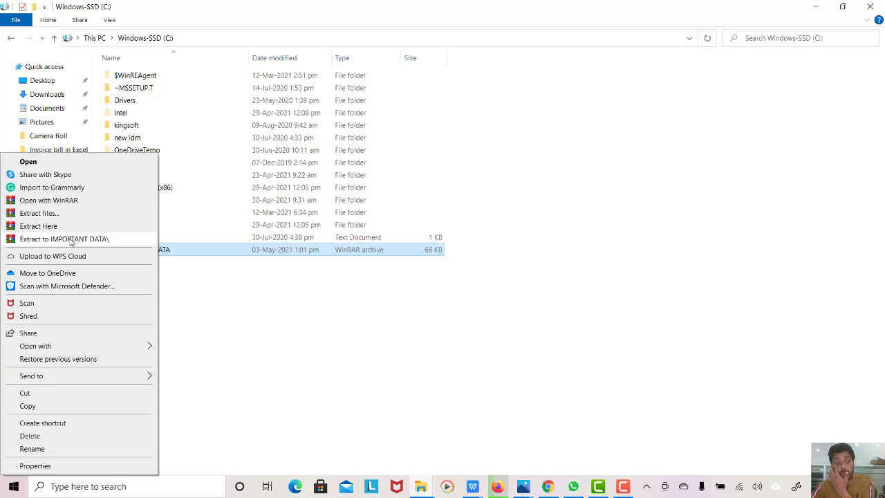
click(71, 239)
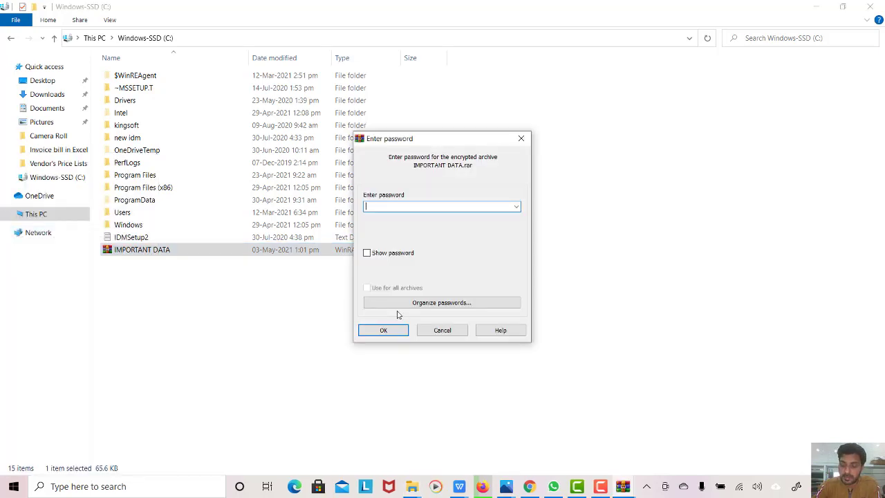
key(Return)
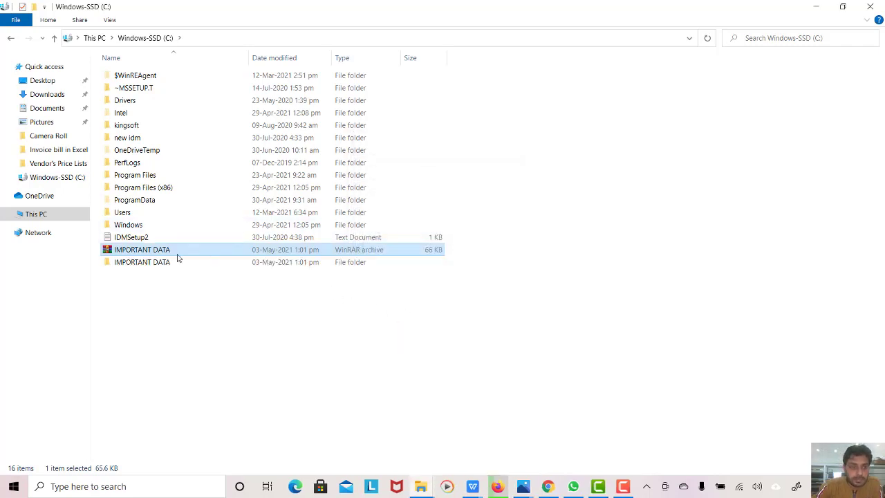
double_click(152, 265)
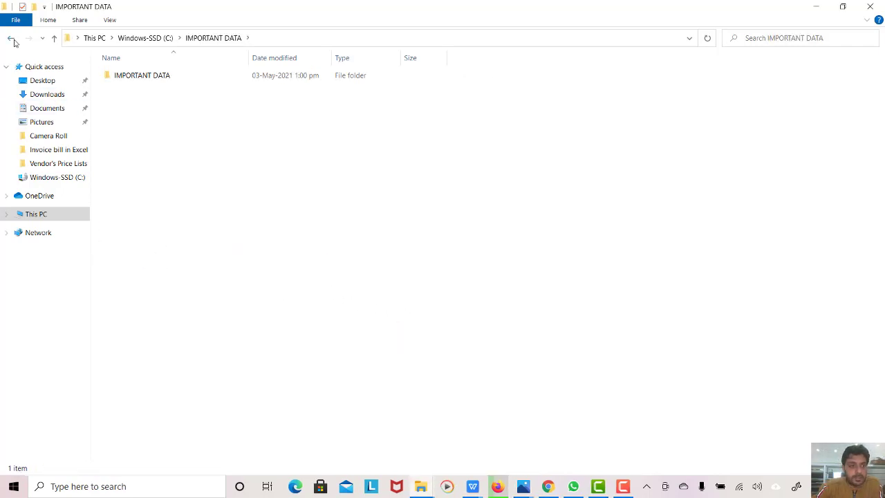
- Back on drive C, delete the IMPORTANT DATA .rar archive with administrator permission
click(11, 40)
click(141, 266)
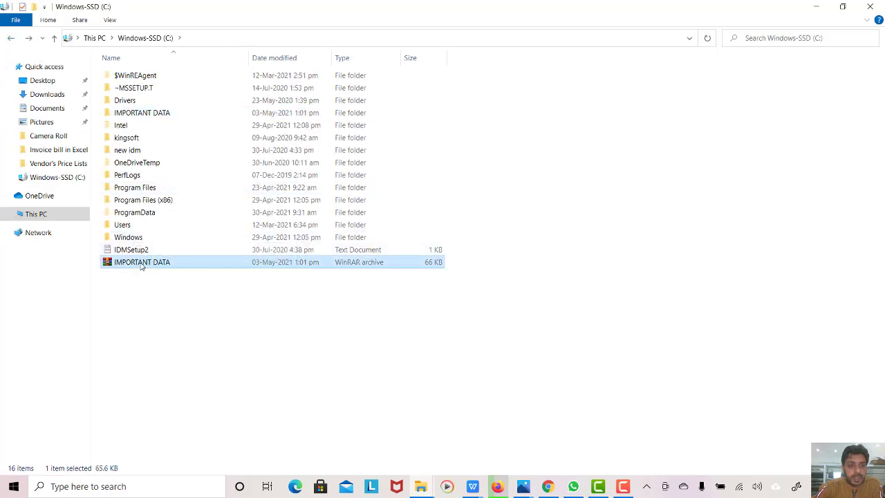
key(Delete)
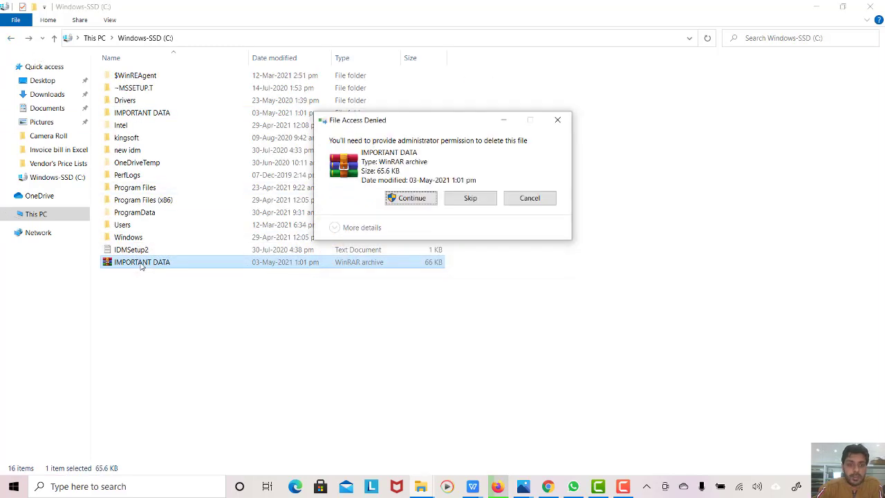
click(407, 200)
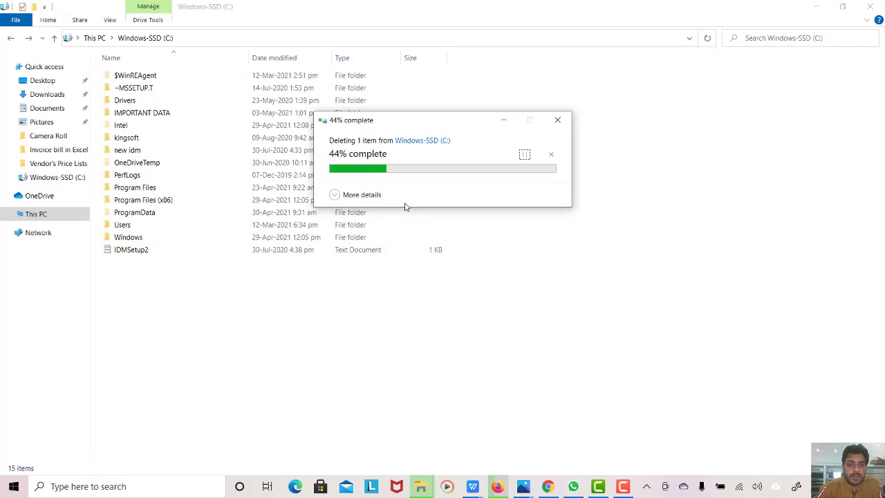
- Begin renaming the IMPORTANT DATA folder, then undo to keep its original name
click(144, 114)
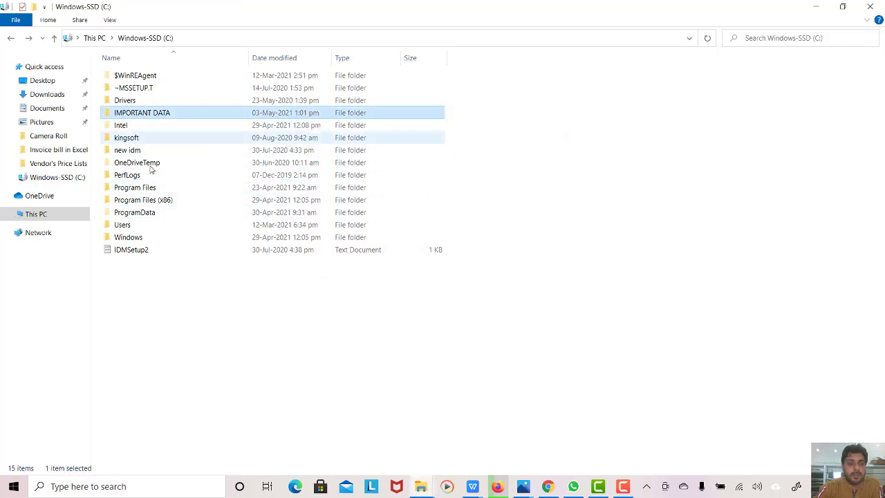
click(151, 116)
key(BackSpace)
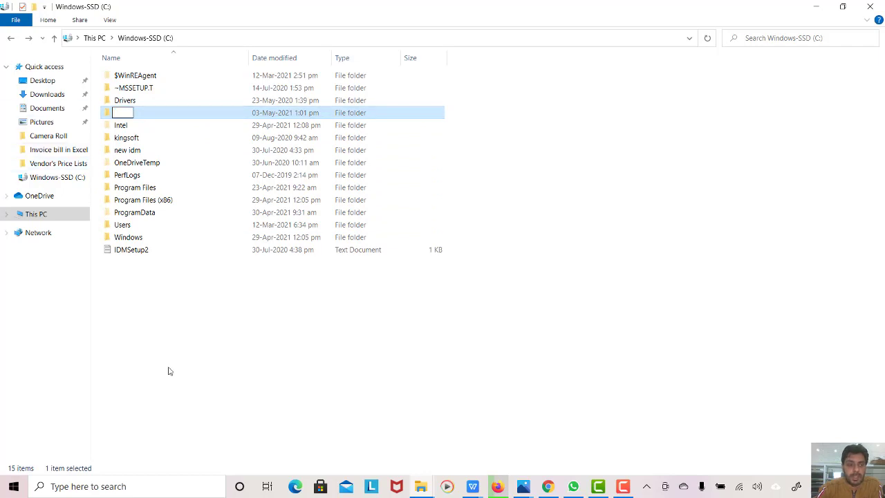
key(ctrl+z)
key(Return)
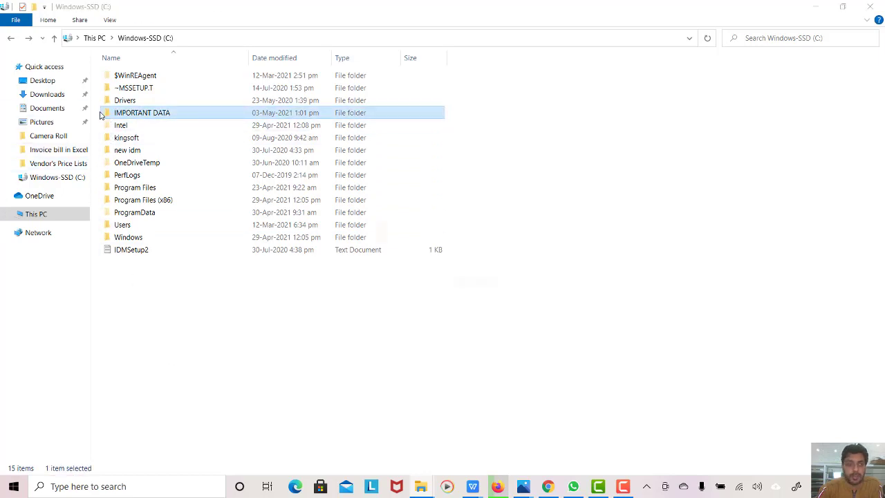
- Permanently delete the IMPORTANT DATA folder with Shift+Delete
key(shift+Delete)
key(Return)
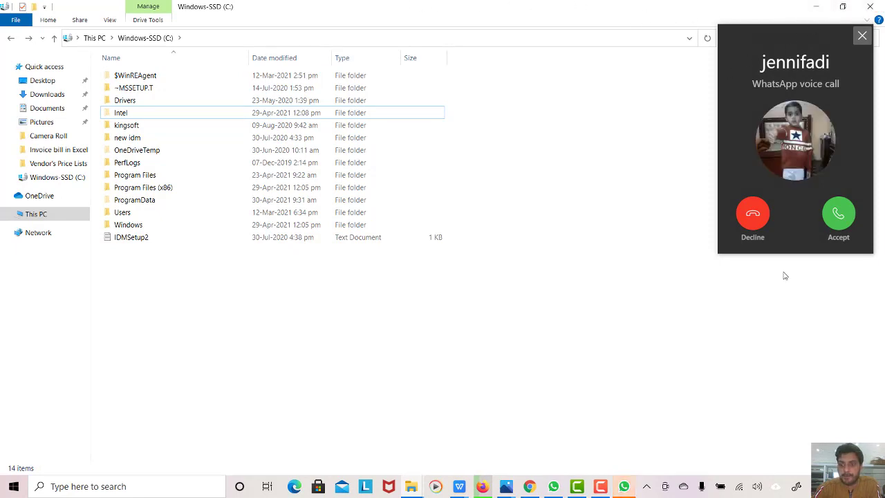
mouse_move(778, 440)
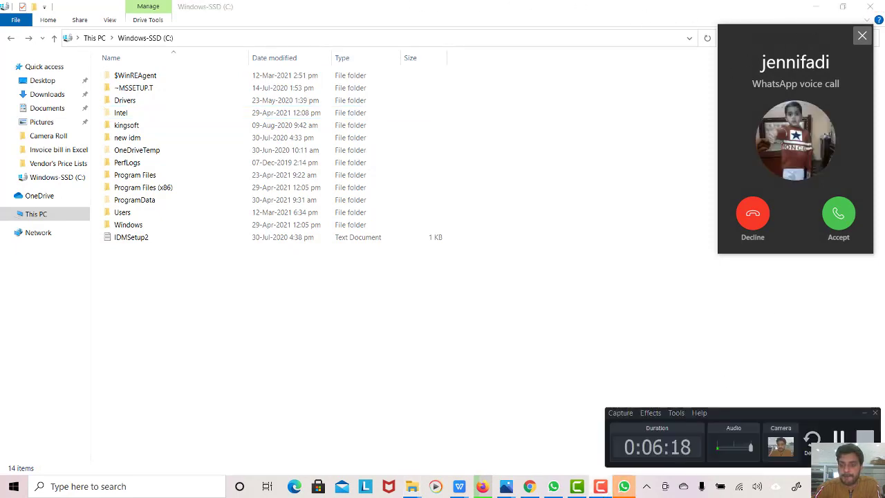